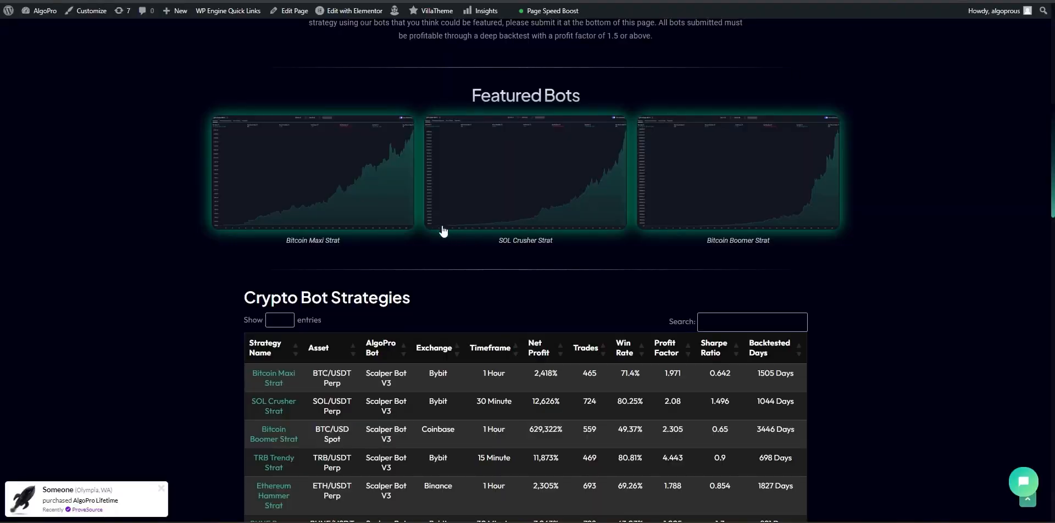
Step: Scroll down the AlgoPro Crypto Bot Strategies table listing seven strategies
{"action": "scroll", "coordinate": [443, 230], "scroll_direction": "down", "scroll_amount": 2}
Step: Scroll through the AlgoPro strategies to review their net profit and win-rate figures
{"action": "scroll", "coordinate": [398, 250], "scroll_direction": "down", "scroll_amount": 2}
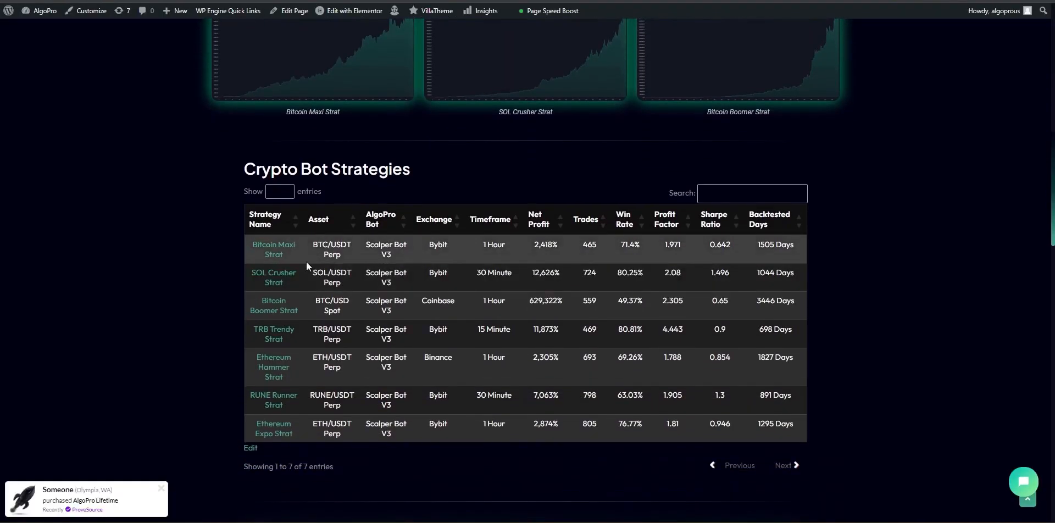
{"action": "scroll", "coordinate": [325, 263], "scroll_direction": "up", "scroll_amount": 3}
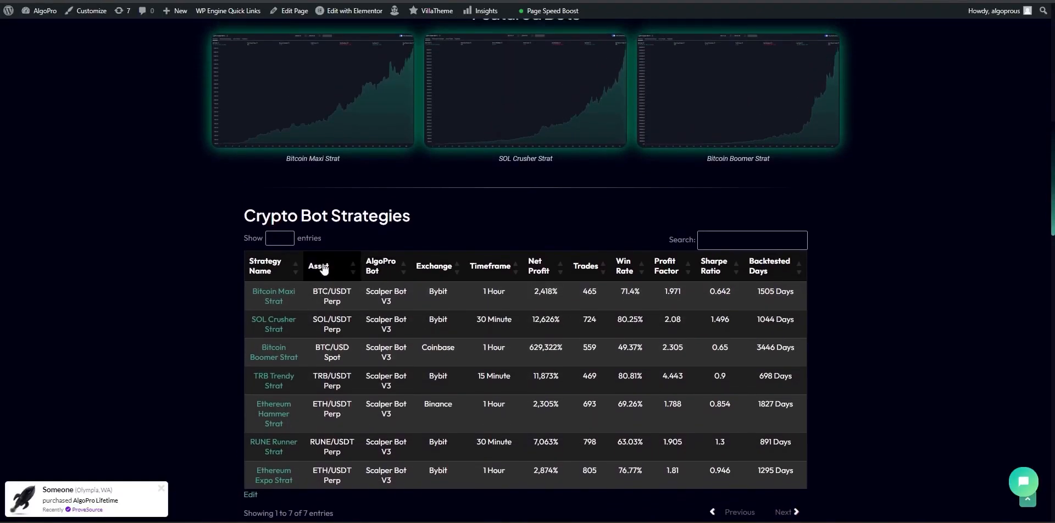
{"action": "scroll", "coordinate": [325, 270], "scroll_direction": "up", "scroll_amount": 2}
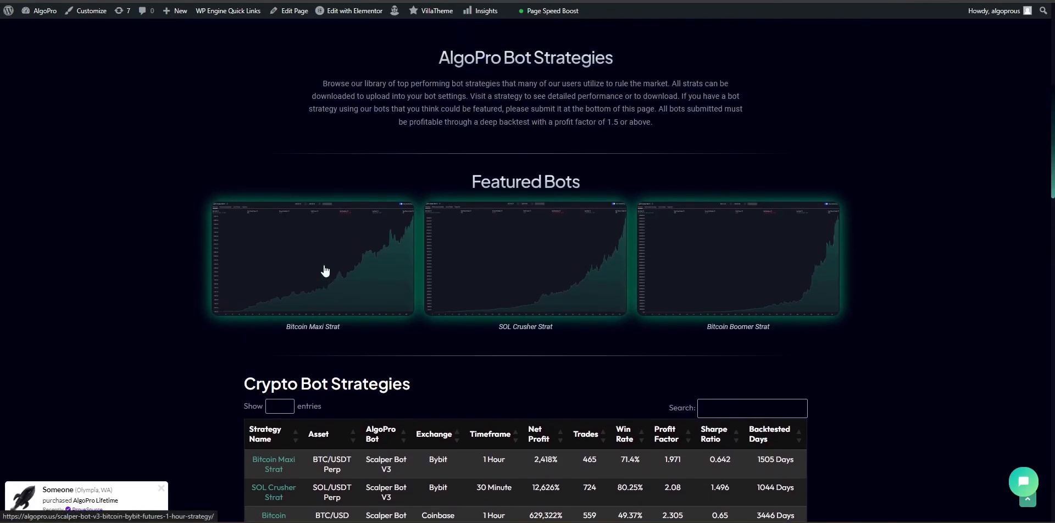
{"action": "scroll", "coordinate": [291, 275], "scroll_direction": "down", "scroll_amount": 3}
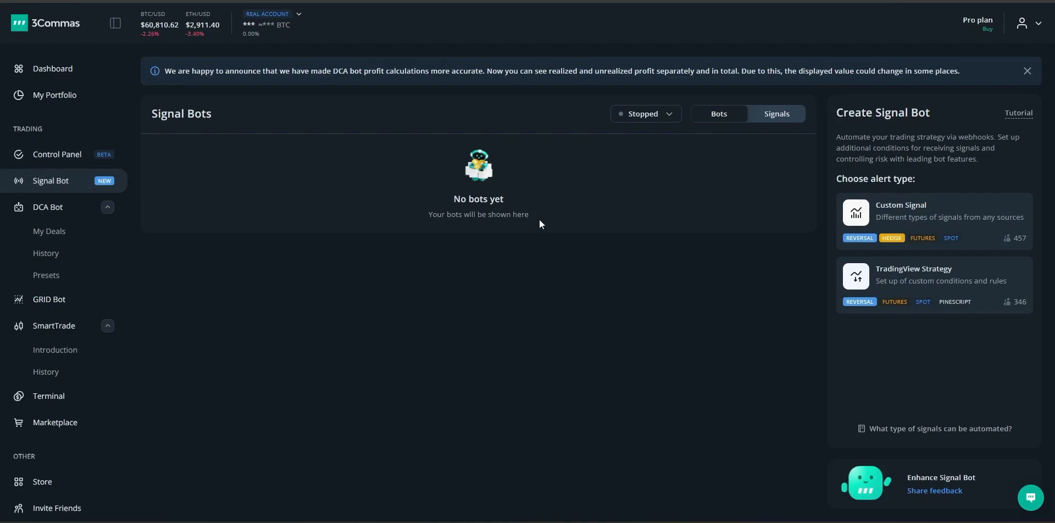
Step: Start a Custom Signal bot, paste its webhook URL into a Notepad note, and confirm it's set
{"action": "left_click", "coordinate": [915, 216]}
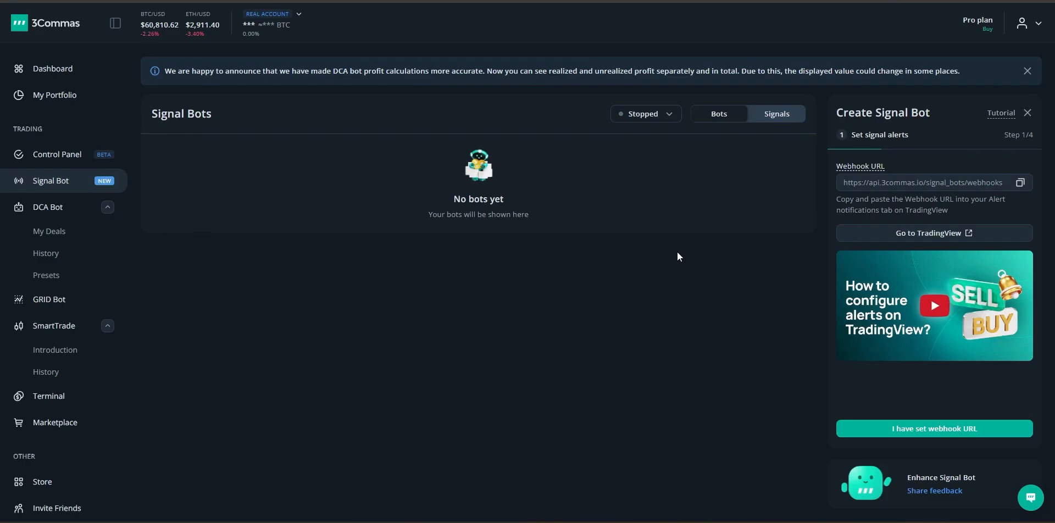
{"action": "left_click", "coordinate": [1019, 183]}
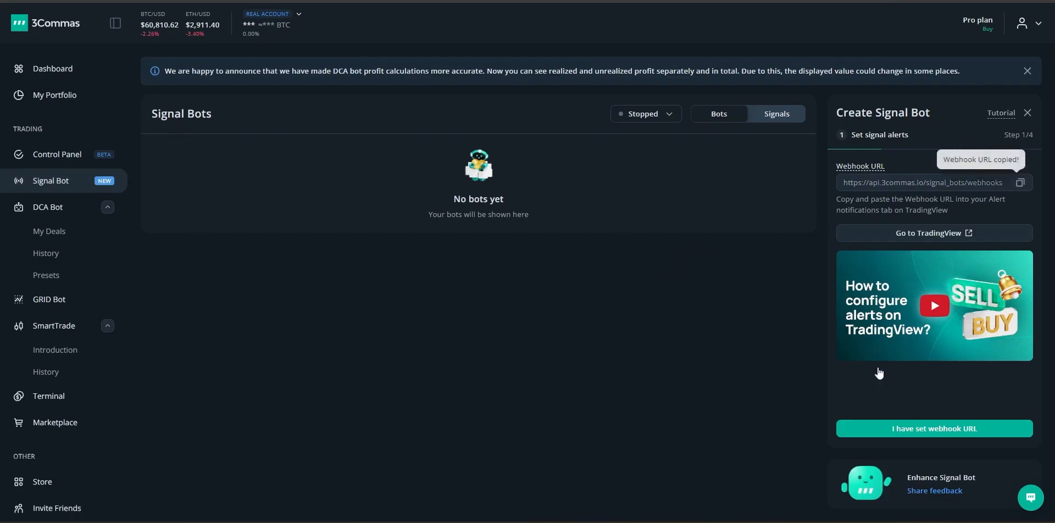
{"action": "left_click", "coordinate": [720, 522]}
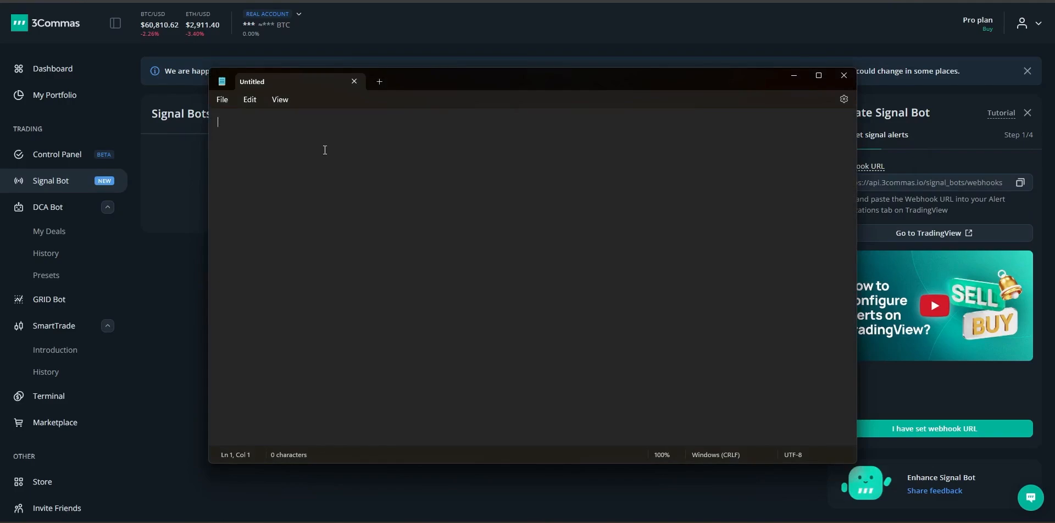
{"action": "key", "text": "ctrl+v"}
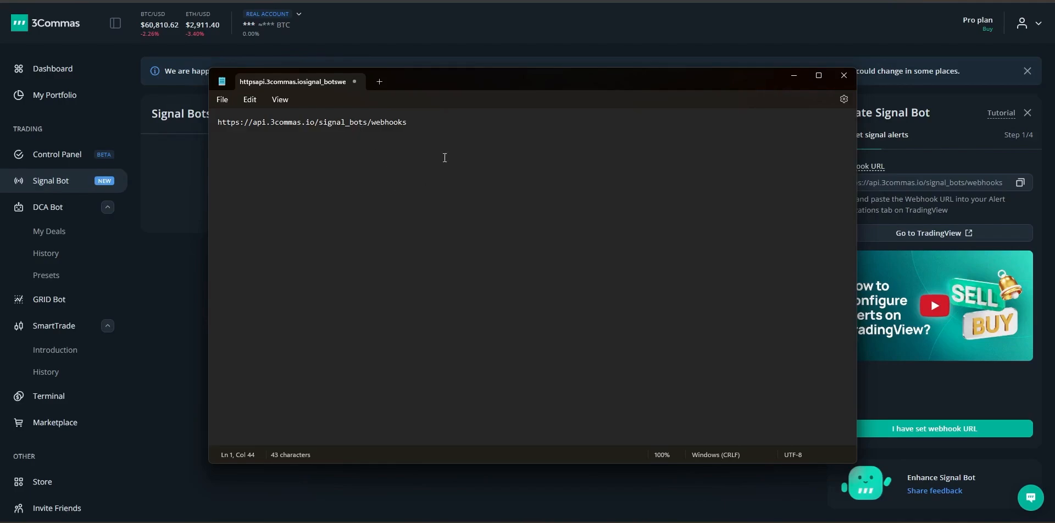
{"action": "left_click", "coordinate": [473, 51]}
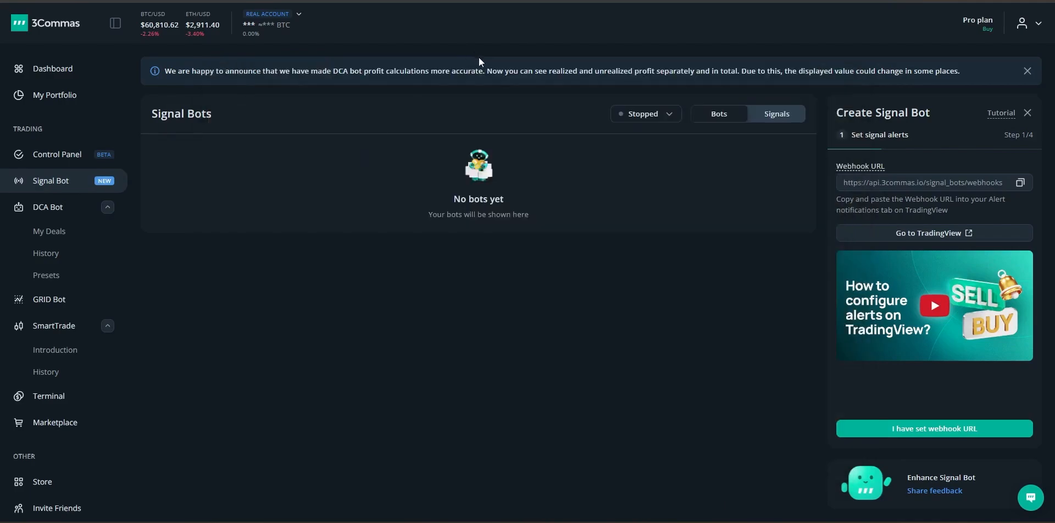
{"action": "left_click", "coordinate": [902, 428]}
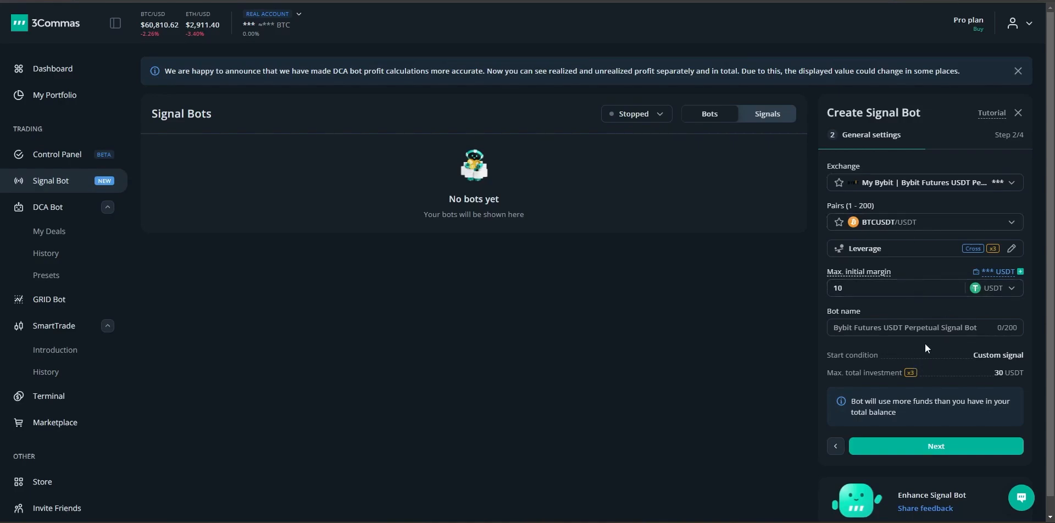
Step: Accept the BTCUSDT general settings (10 USDT margin, x3 leverage) and continue to Orders alert
{"action": "left_click", "coordinate": [929, 446]}
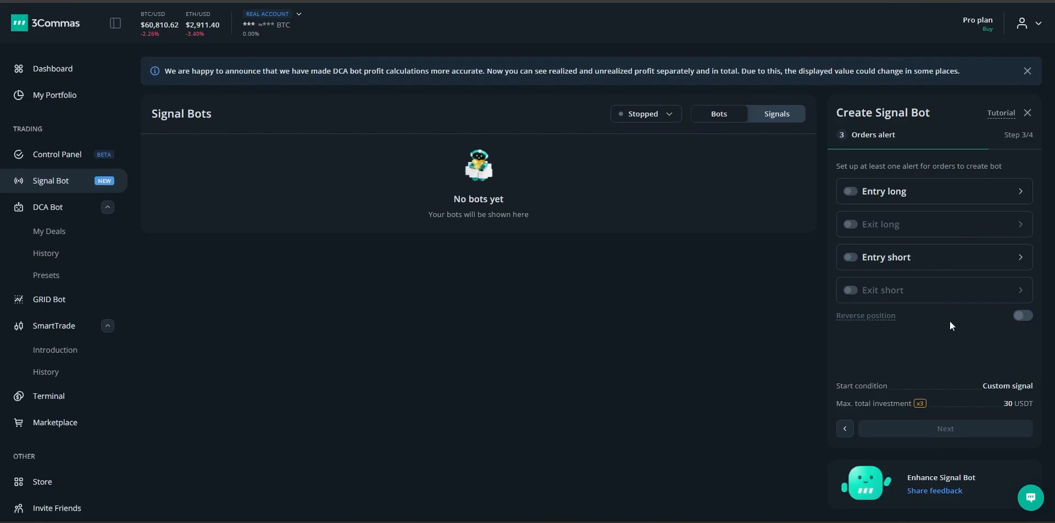
Step: Open the Entry long order, keeping its volume unit as Total investment, %
{"action": "left_click", "coordinate": [934, 191]}
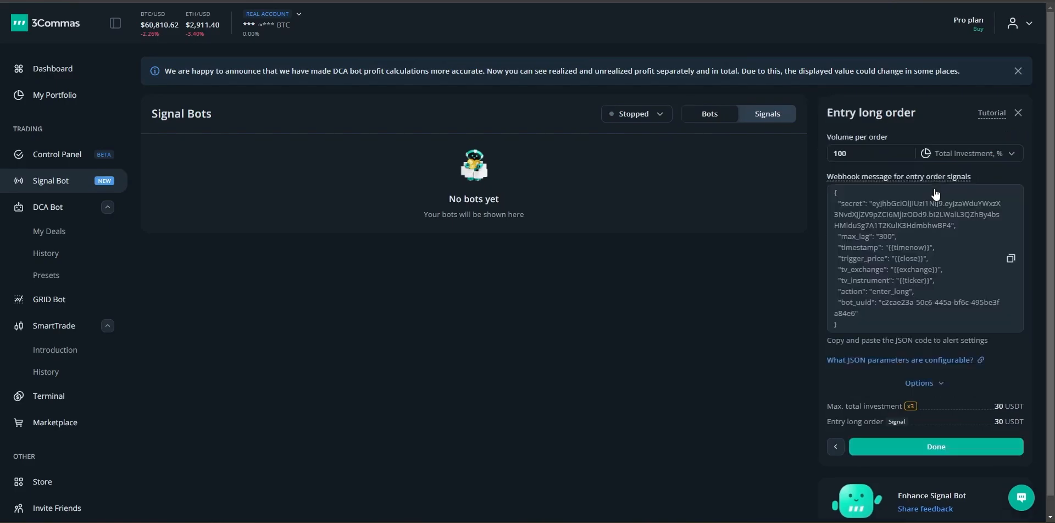
{"action": "left_click", "coordinate": [941, 154]}
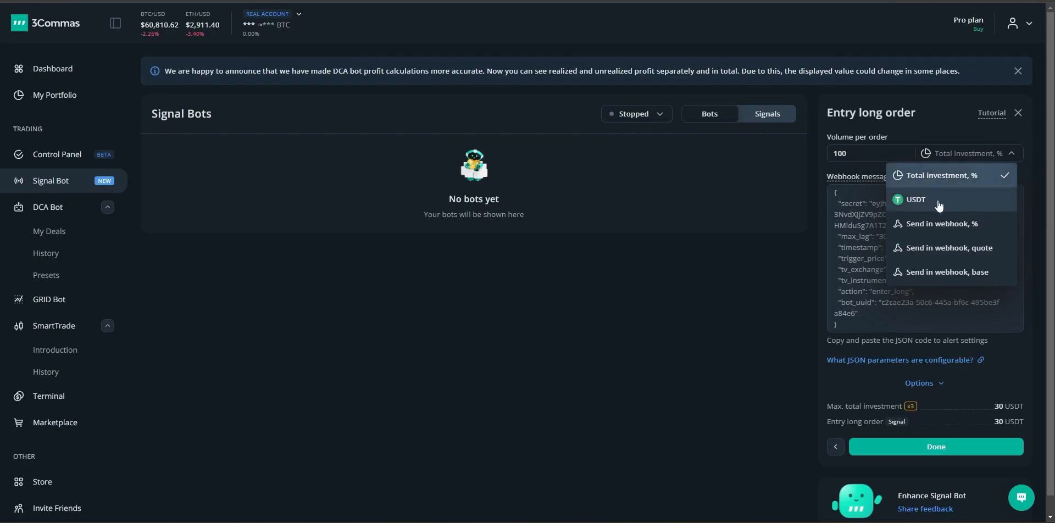
{"action": "left_click", "coordinate": [868, 218]}
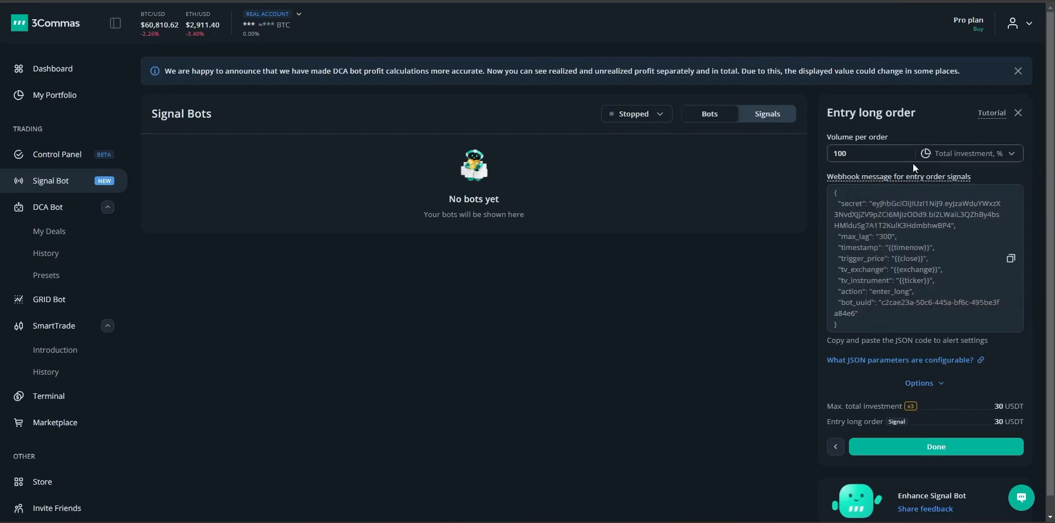
{"action": "left_click", "coordinate": [928, 152]}
{"action": "left_click", "coordinate": [934, 177]}
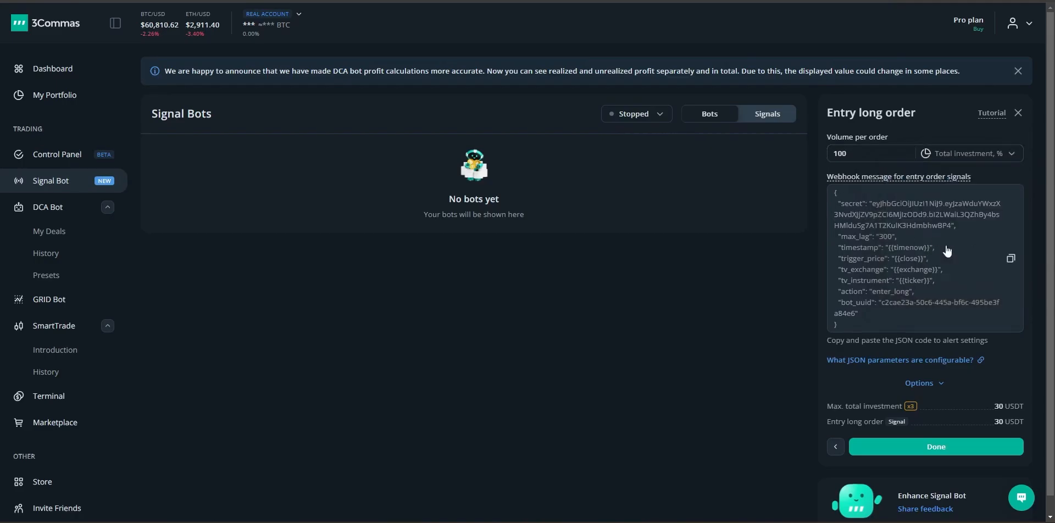
Step: Paste the entry long webhook message into Notepad under 'Long Command', then enable the alert
{"action": "left_click", "coordinate": [1009, 260]}
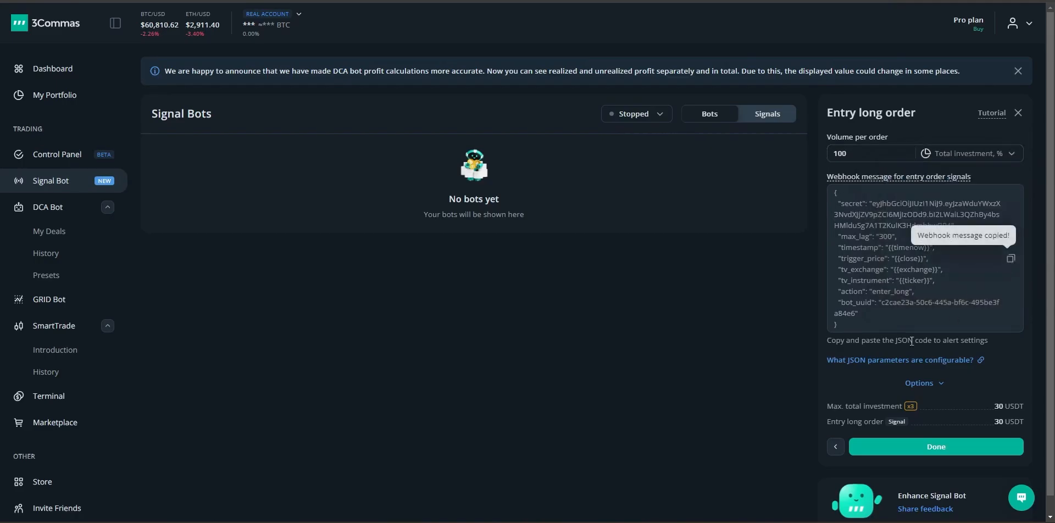
{"action": "key", "text": "alt+Tab"}
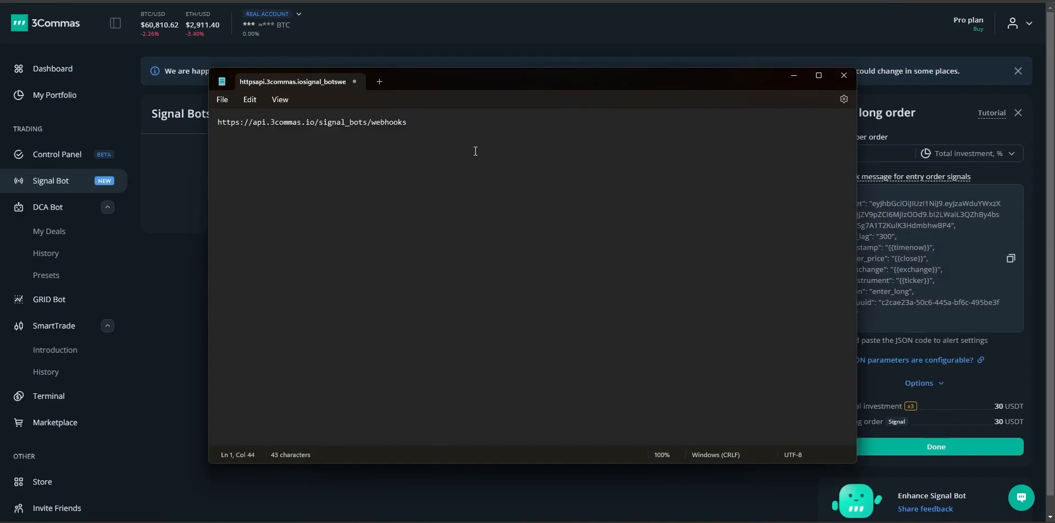
{"action": "key", "text": "Return"}
{"action": "key", "text": "Return"}
{"action": "type", "text": "Long Coi"}
{"action": "key", "text": "BackSpace"}
{"action": "type", "text": "mmand"}
{"action": "key", "text": "Return"}
{"action": "key", "text": "Return"}
{"action": "key", "text": "ctrl+v"}
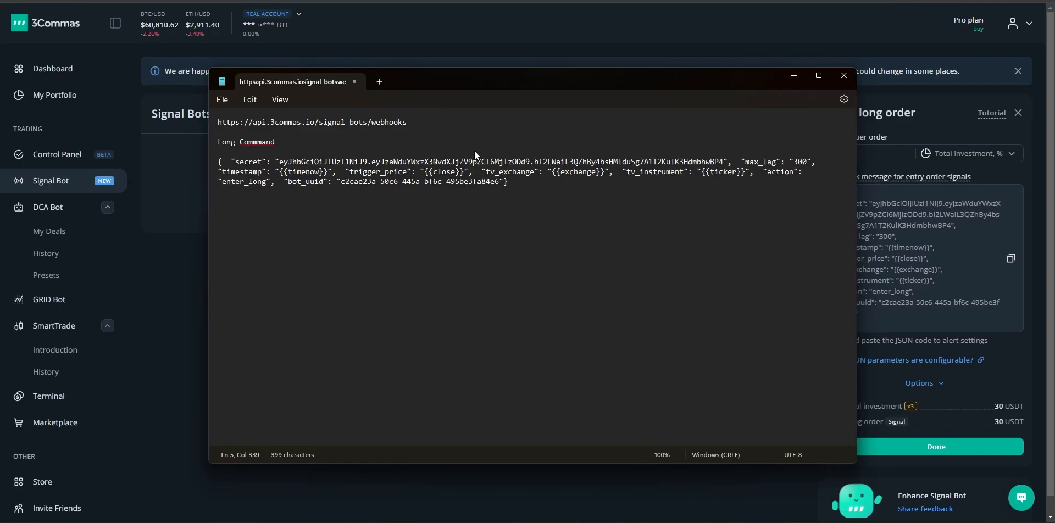
{"action": "left_click", "coordinate": [618, 32]}
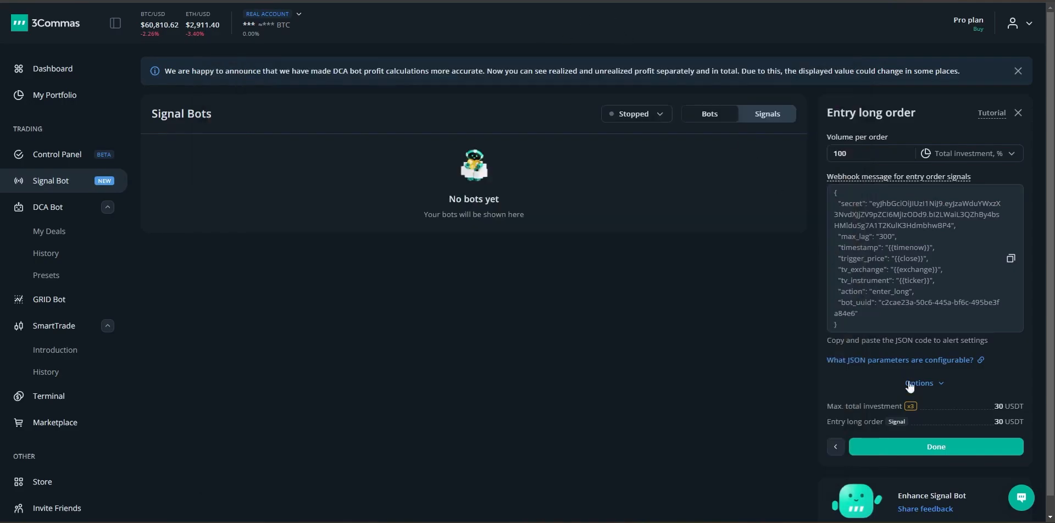
{"action": "left_click", "coordinate": [925, 446]}
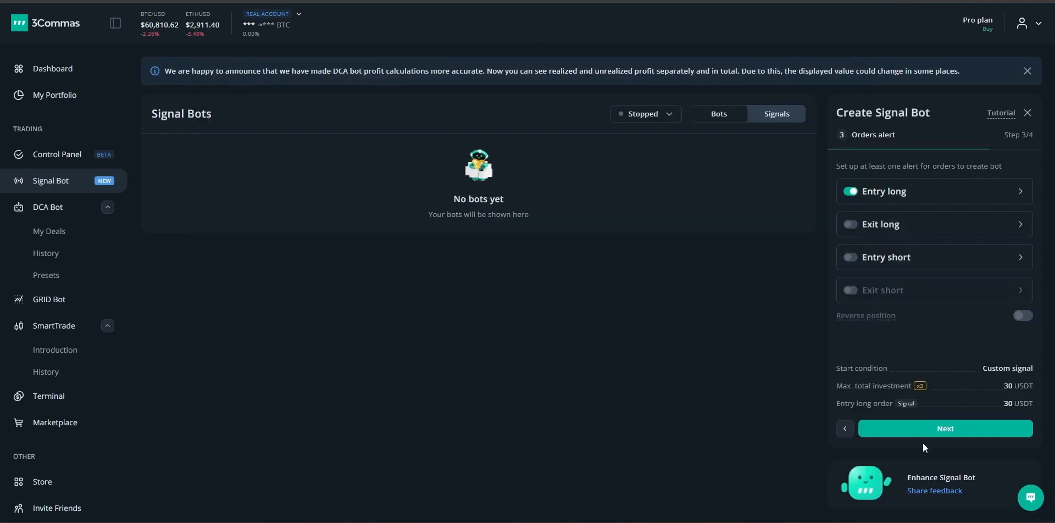
Step: Set the Exit long volume unit to 'Send in webhook, %'
{"action": "left_click", "coordinate": [907, 230]}
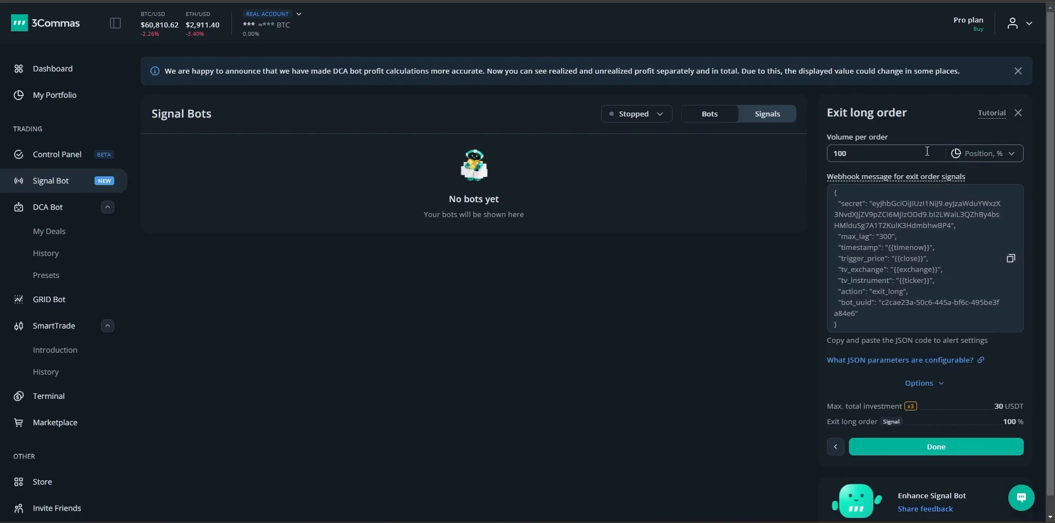
{"action": "left_click", "coordinate": [970, 155]}
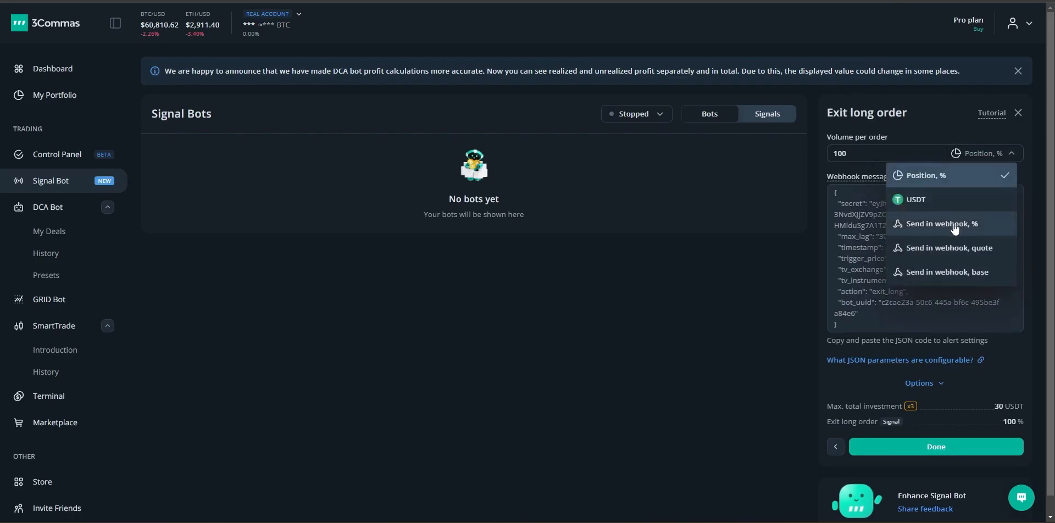
{"action": "left_click", "coordinate": [954, 225]}
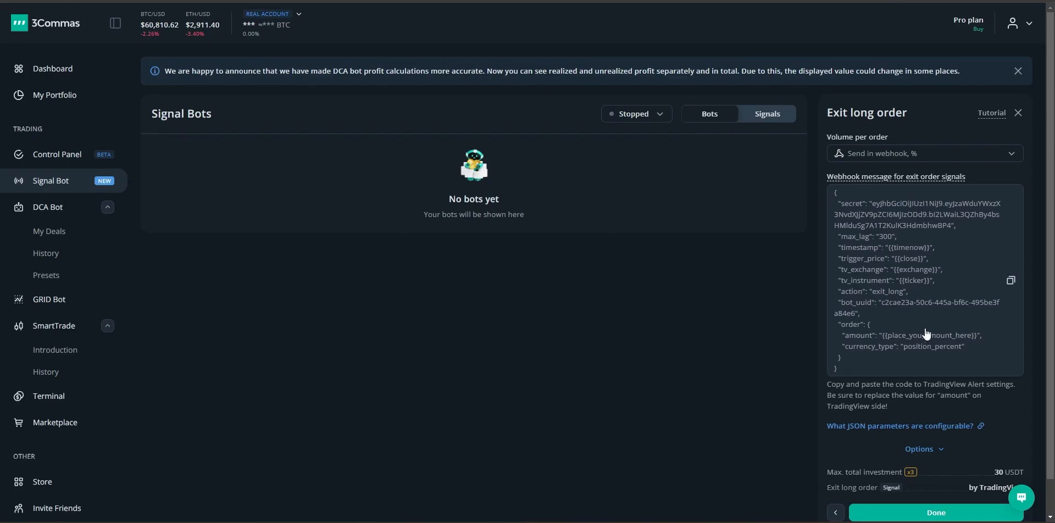
Step: Paste the exit long webhook message into Notepad under a 'TP1' label
{"action": "left_click", "coordinate": [1009, 281]}
{"action": "key", "text": "alt+Tab"}
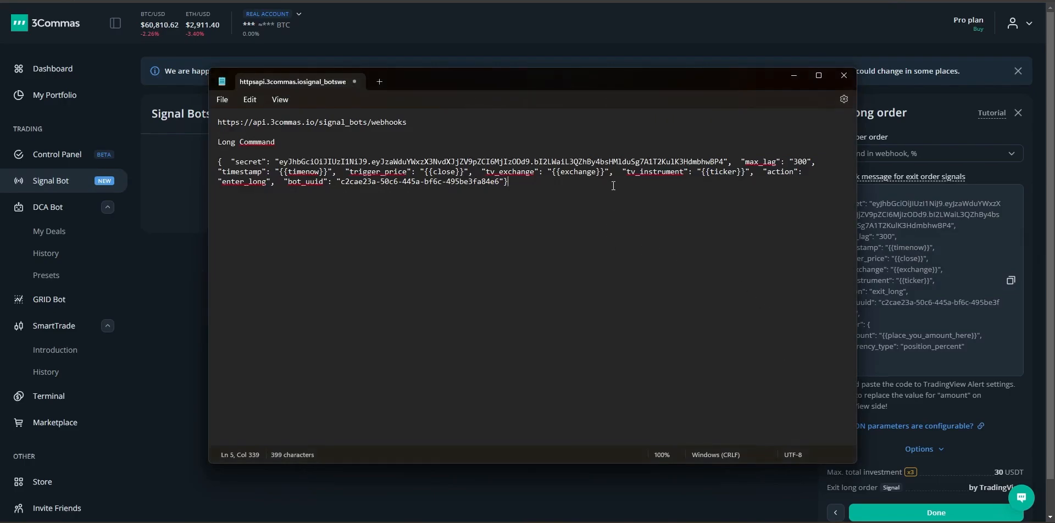
{"action": "key", "text": "Return"}
{"action": "key", "text": "Return"}
{"action": "type", "text": "TP1"}
{"action": "key", "text": "ctrl+v"}
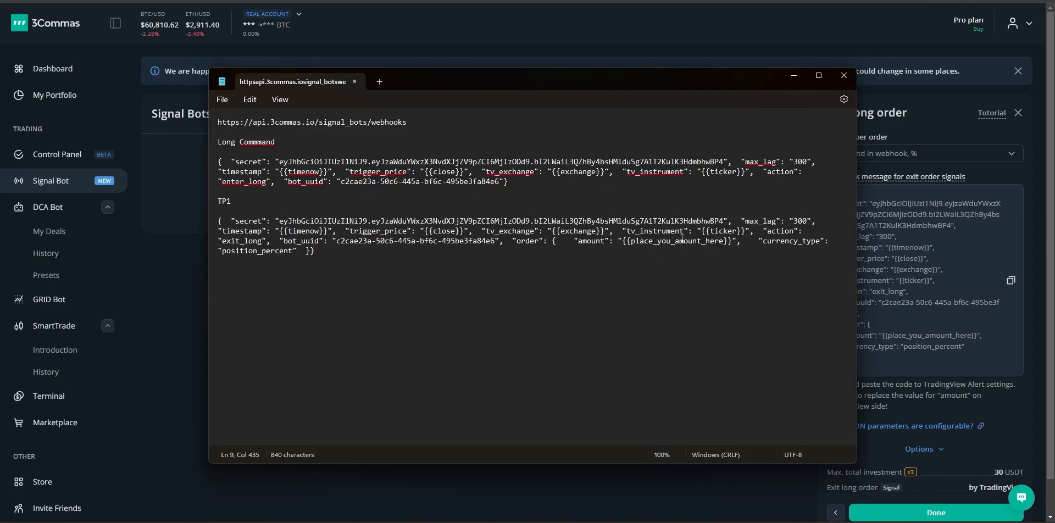
Step: Open the AlgoPro Scalper Bot V3 settings at the TP position percentages (TP1 at 51)
{"action": "left_click", "coordinate": [880, 2]}
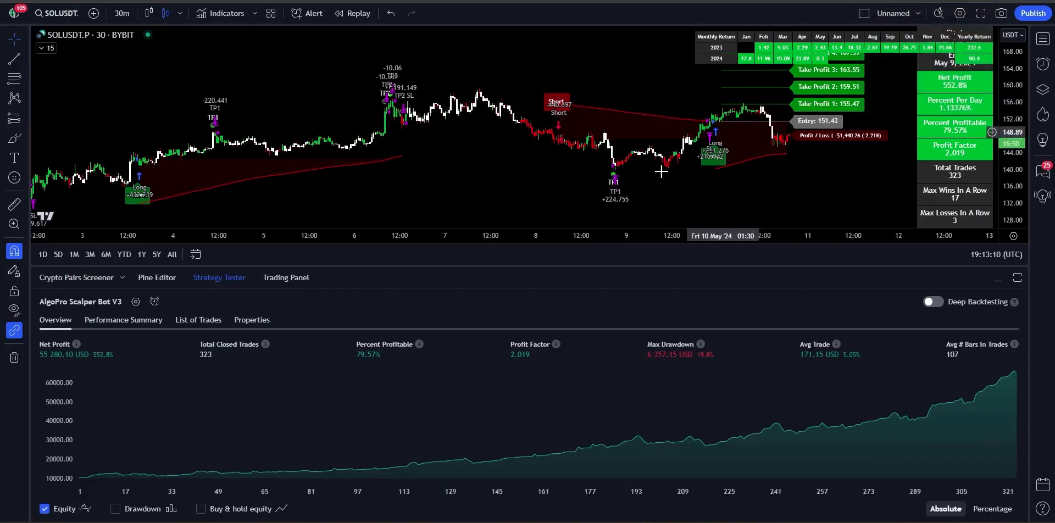
{"action": "left_click", "coordinate": [139, 300]}
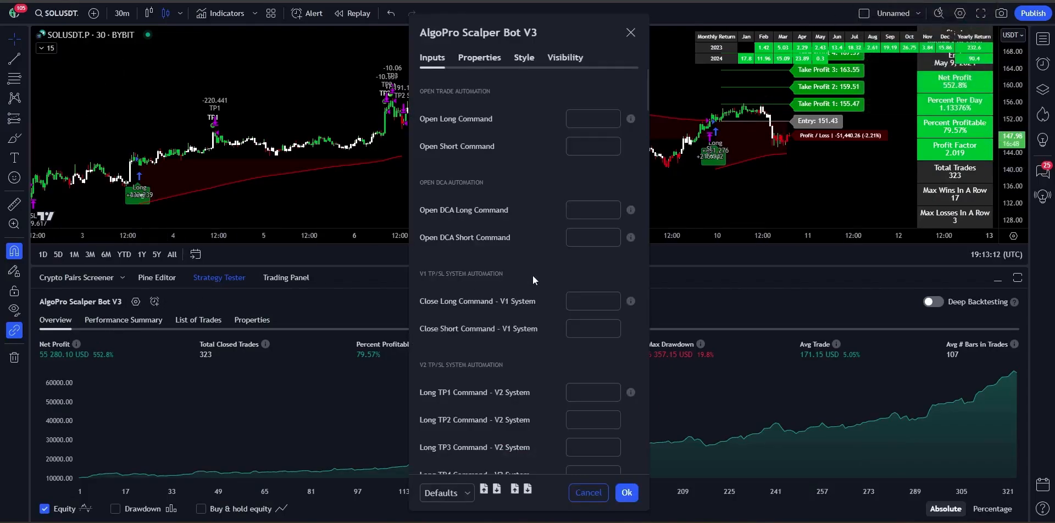
{"action": "scroll", "coordinate": [529, 350], "scroll_direction": "down", "scroll_amount": 10}
{"action": "scroll", "coordinate": [529, 354], "scroll_direction": "down", "scroll_amount": 10}
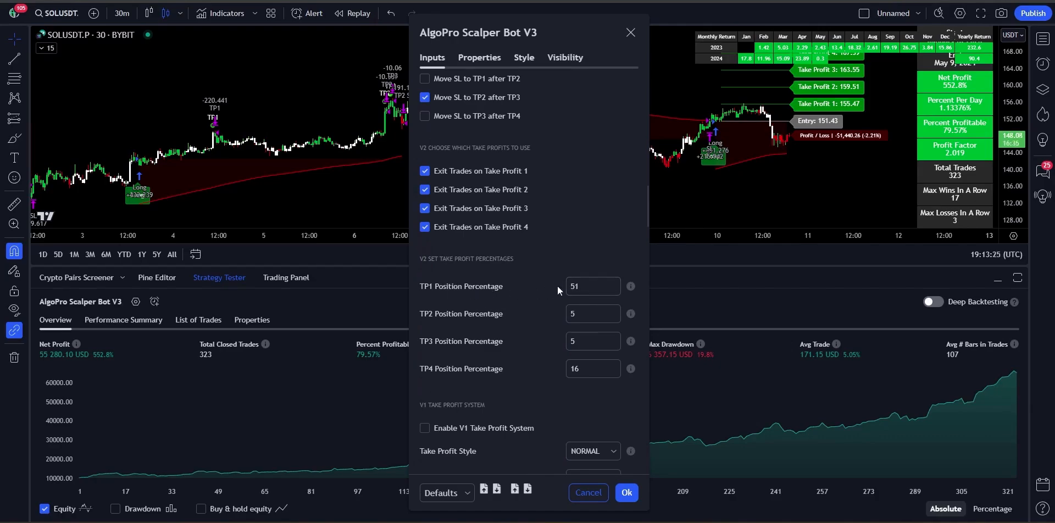
{"action": "key", "text": "alt+Tab"}
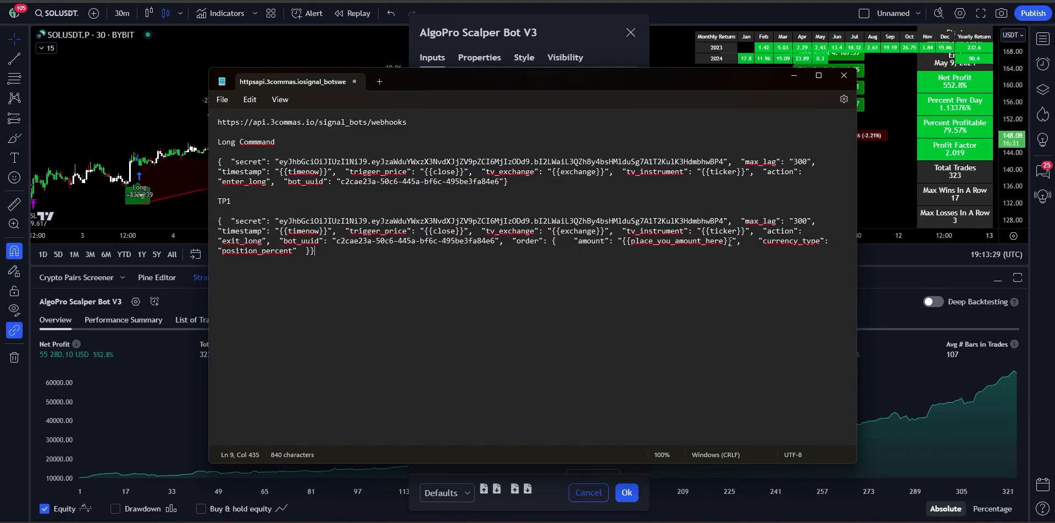
Step: Change the TP1 amount to 51 and add a TP2 heading below it
{"action": "left_click_drag", "start_coordinate": [731, 242], "coordinate": [624, 244]}
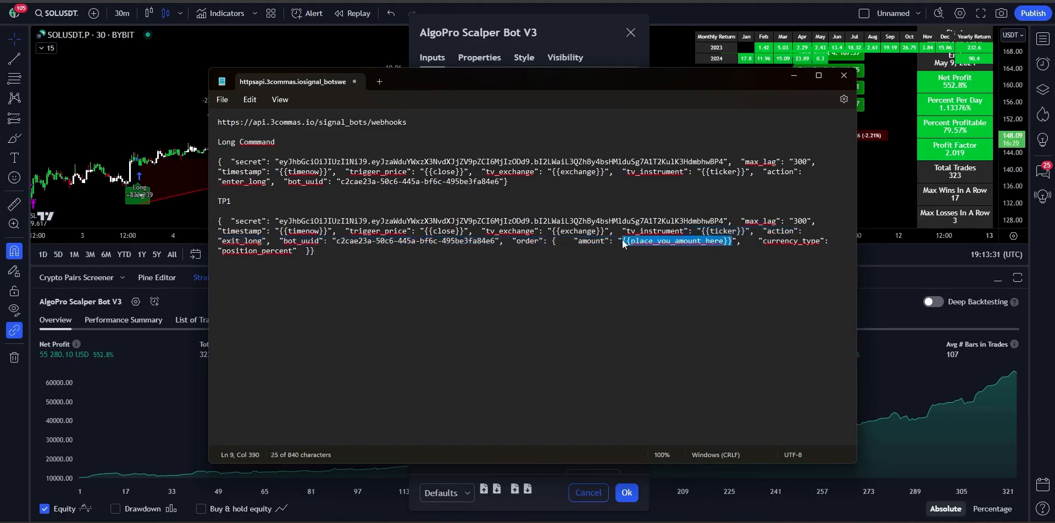
{"action": "type", "text": "51"}
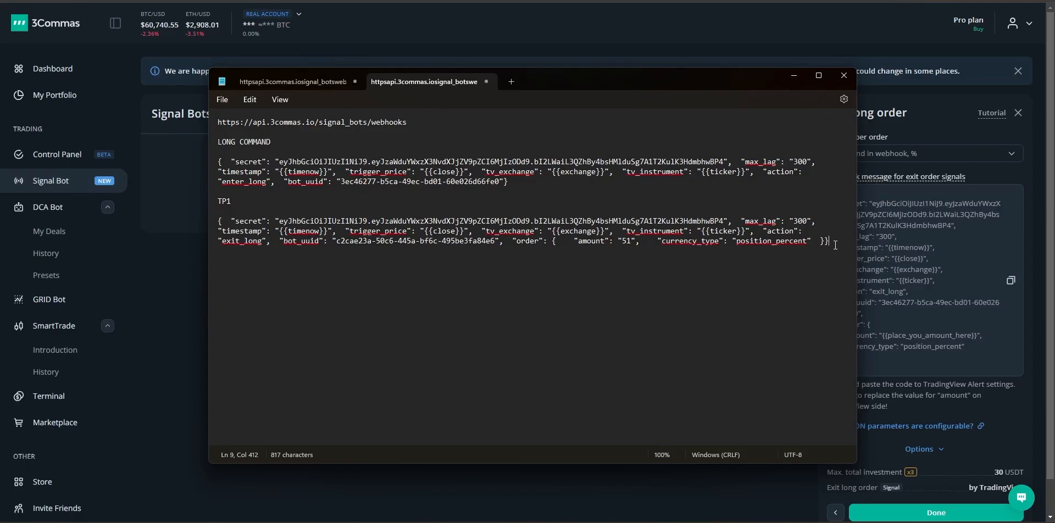
{"action": "key", "text": "Return"}
{"action": "key", "text": "Return"}
{"action": "type", "text": "TP2"}
{"action": "key", "text": "Return"}
{"action": "key", "text": "Return"}
Step: Add TP3 and TP4 headings, each followed by the pasted exit long command
{"action": "key", "text": "Return"}
{"action": "key", "text": "Return"}
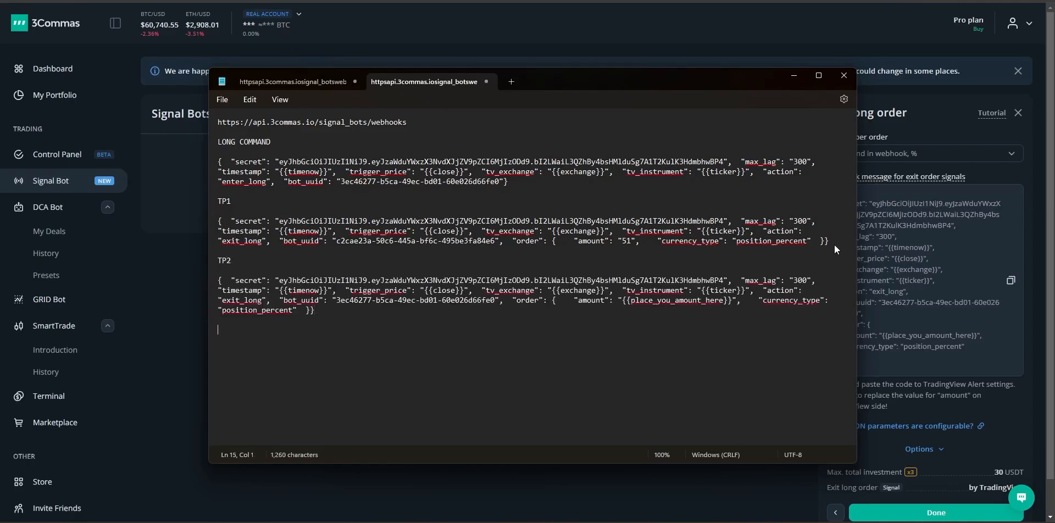
{"action": "type", "text": "TP3"}
{"action": "key", "text": "ctrl+v"}
{"action": "key", "text": "Return"}
{"action": "key", "text": "Return"}
{"action": "type", "text": "TP4"}
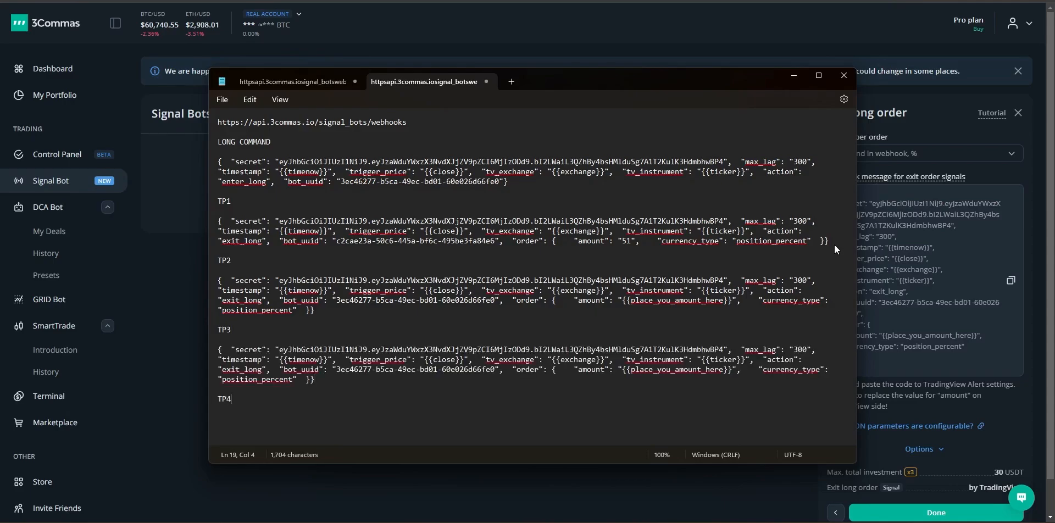
{"action": "key", "text": "ctrl+v"}
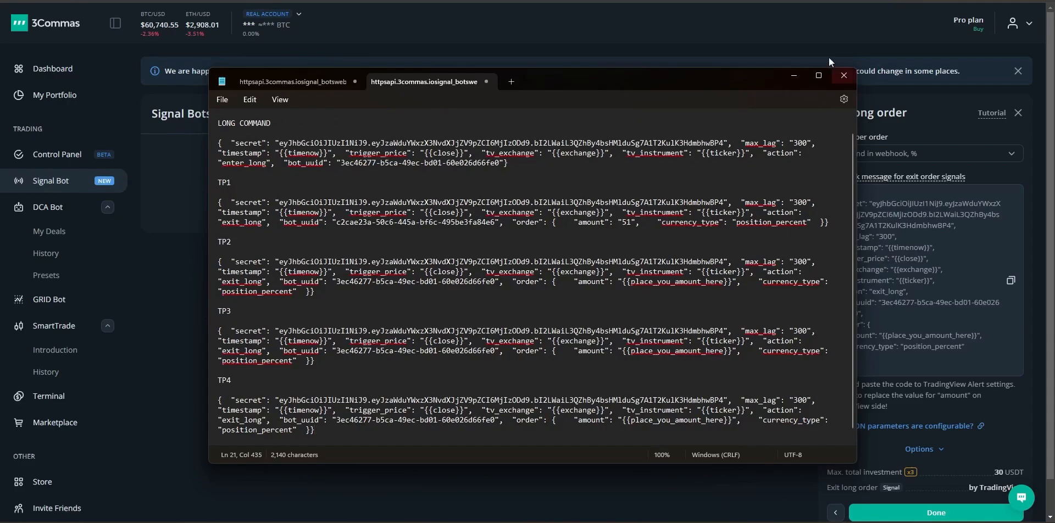
{"action": "scroll", "coordinate": [684, 307], "scroll_direction": "up", "scroll_amount": 1}
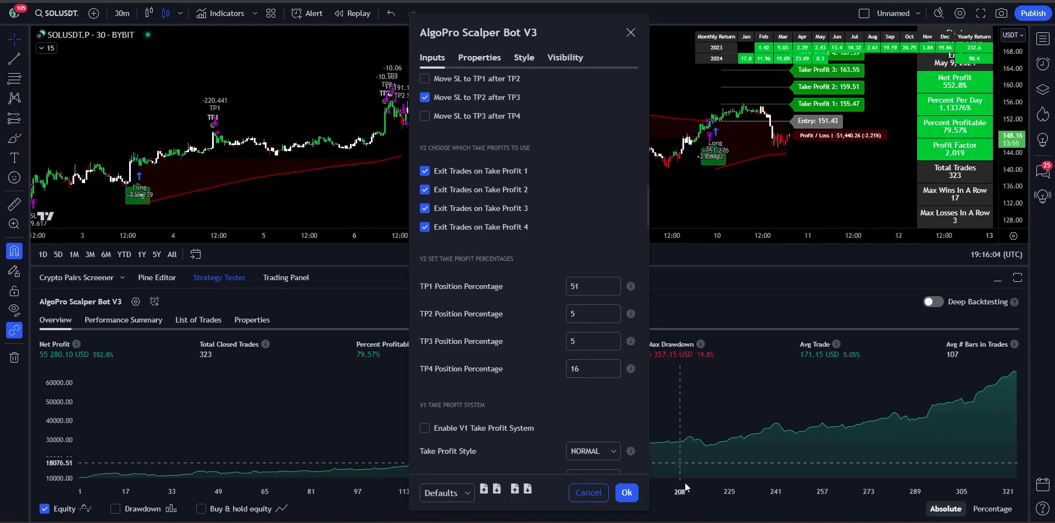
Step: Set the TP2, TP3 and TP4 amounts to 5, 5 and 16
{"action": "key", "text": "alt+Tab"}
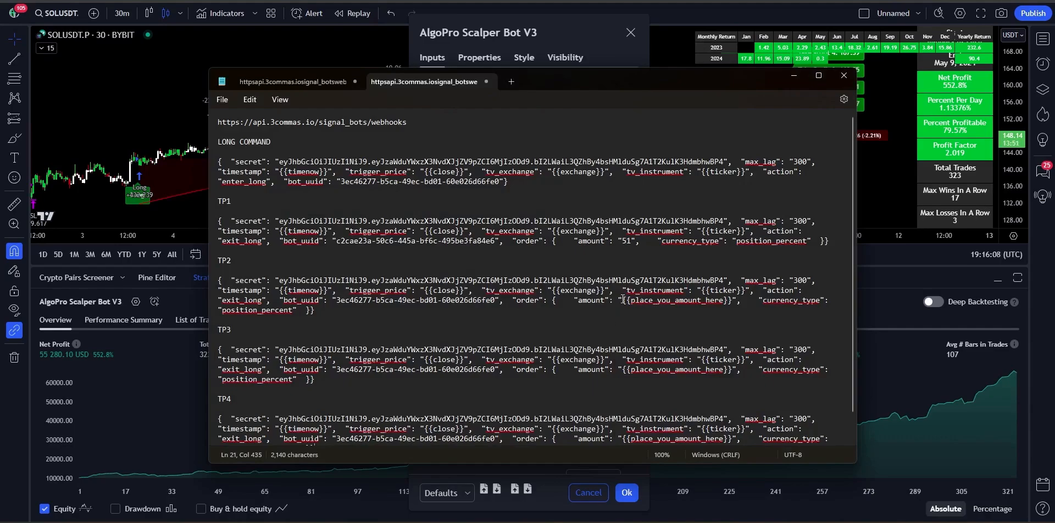
{"action": "left_click_drag", "start_coordinate": [623, 300], "coordinate": [733, 304]}
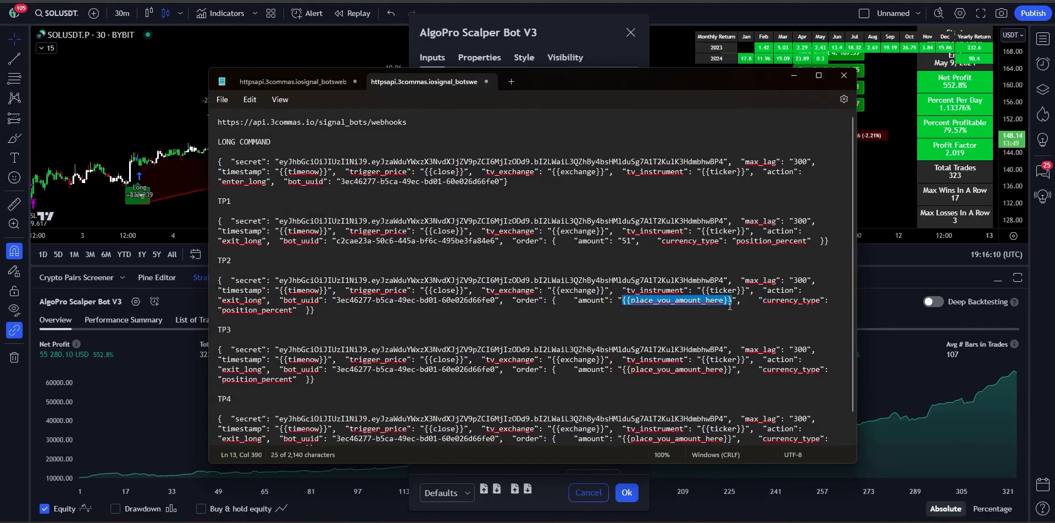
{"action": "type", "text": "5"}
{"action": "left_click_drag", "start_coordinate": [625, 358], "coordinate": [738, 363]}
{"action": "type", "text": "5"}
{"action": "scroll", "coordinate": [662, 379], "scroll_direction": "down", "scroll_amount": 1}
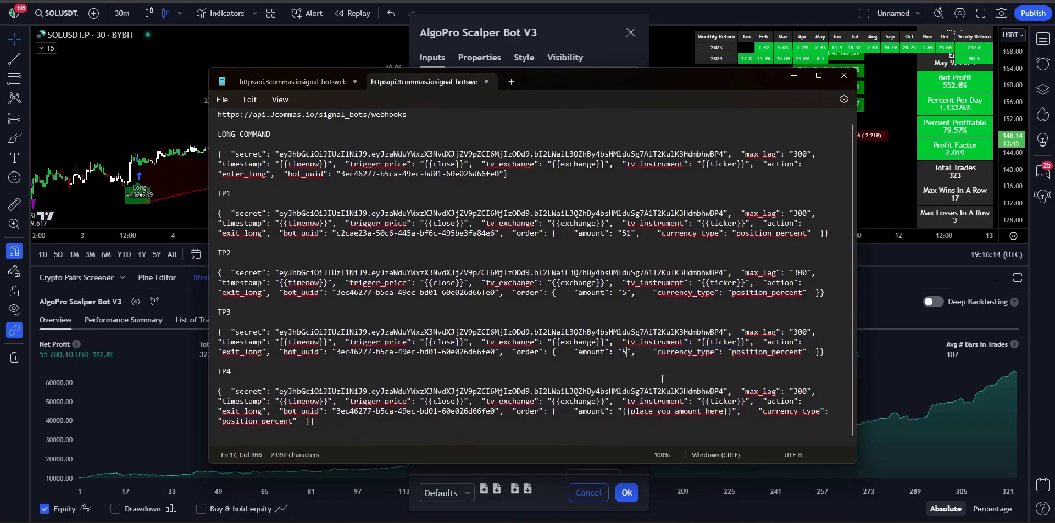
{"action": "left_click_drag", "start_coordinate": [621, 412], "coordinate": [722, 418]}
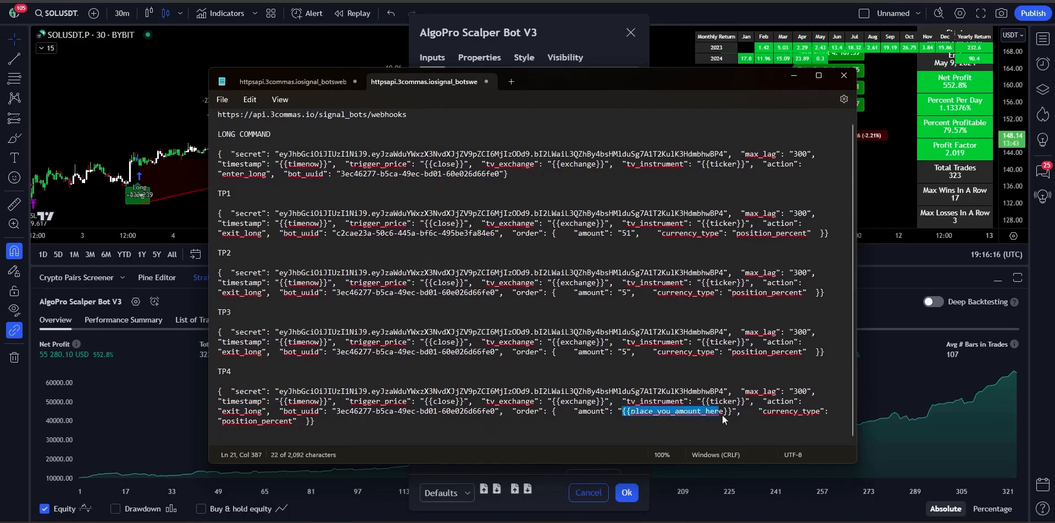
{"action": "scroll", "coordinate": [731, 414], "scroll_direction": "up", "scroll_amount": 1}
{"action": "type", "text": "16"}
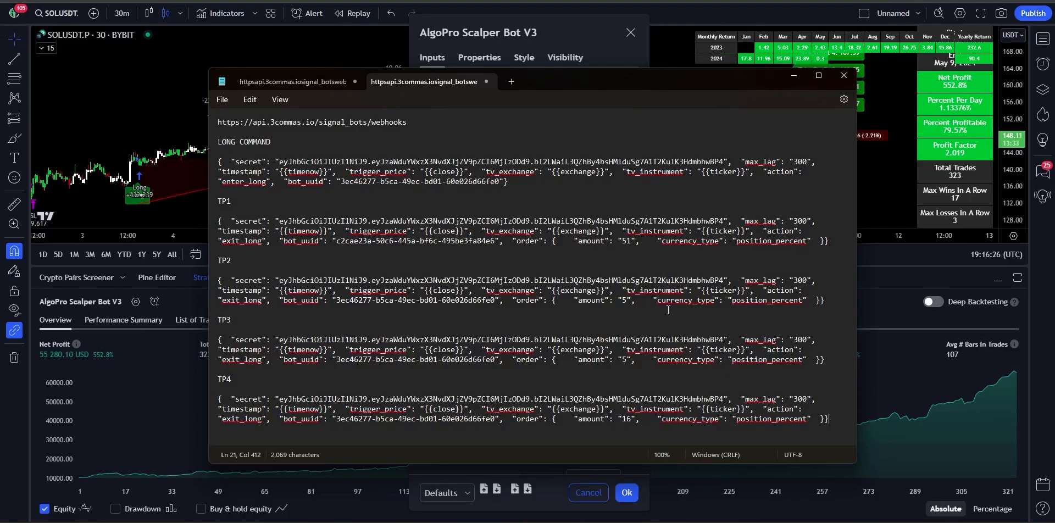
Step: Add an SL heading with the pasted exit command and set its amount to 100
{"action": "key", "text": "Down"}
{"action": "key", "text": "Return"}
{"action": "key", "text": "Return"}
{"action": "type", "text": "SL"}
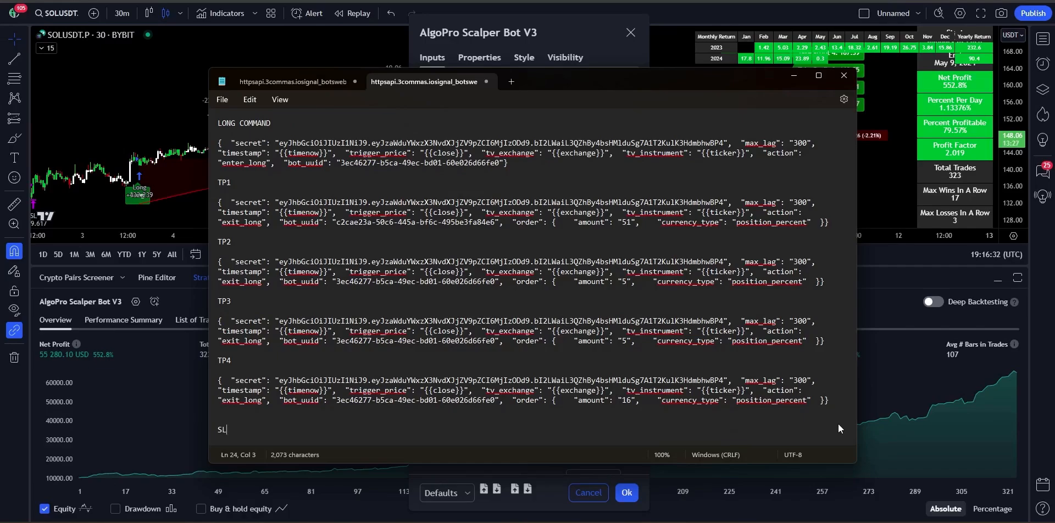
{"action": "key", "text": "Return"}
{"action": "key", "text": "Return"}
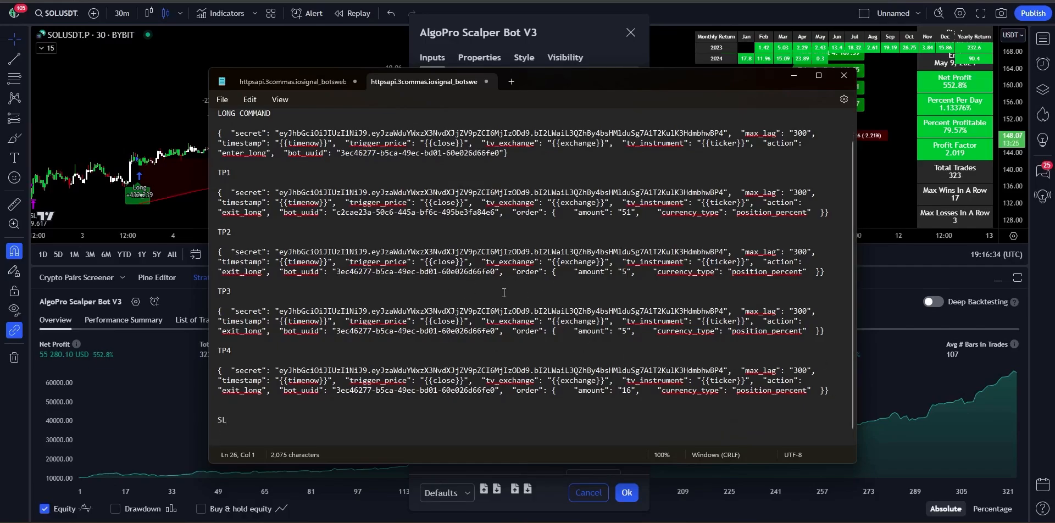
{"action": "key", "text": "ctrl+v"}
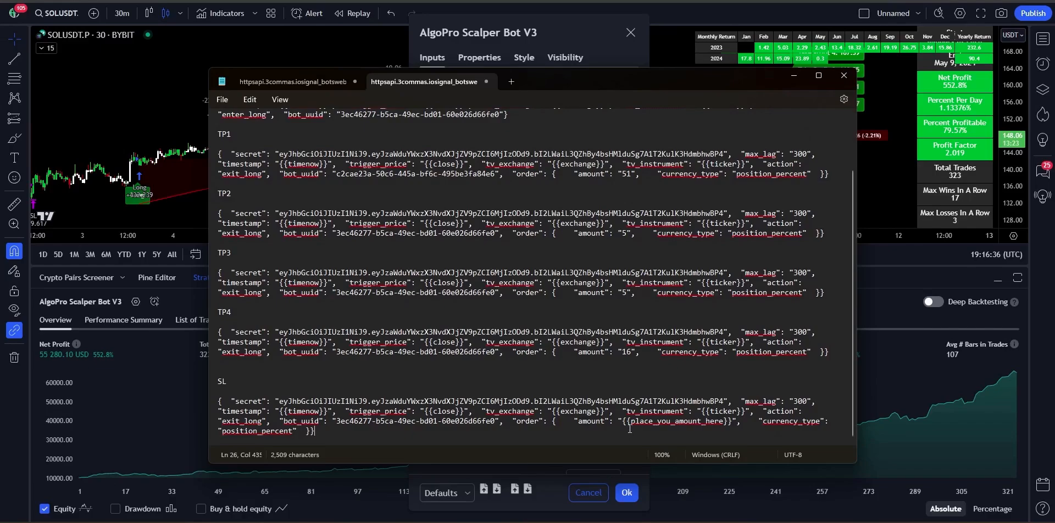
{"action": "left_click_drag", "start_coordinate": [622, 421], "coordinate": [726, 424]}
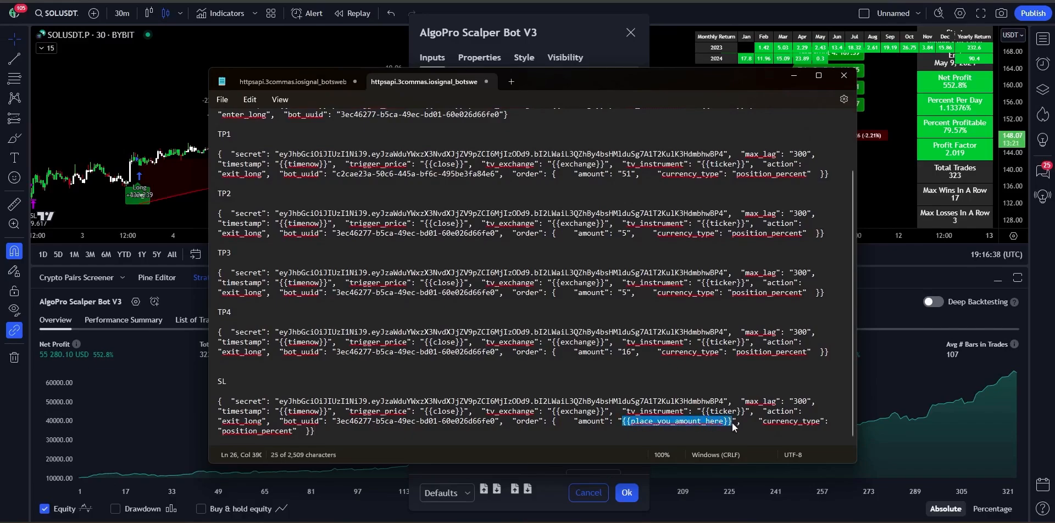
{"action": "type", "text": "100"}
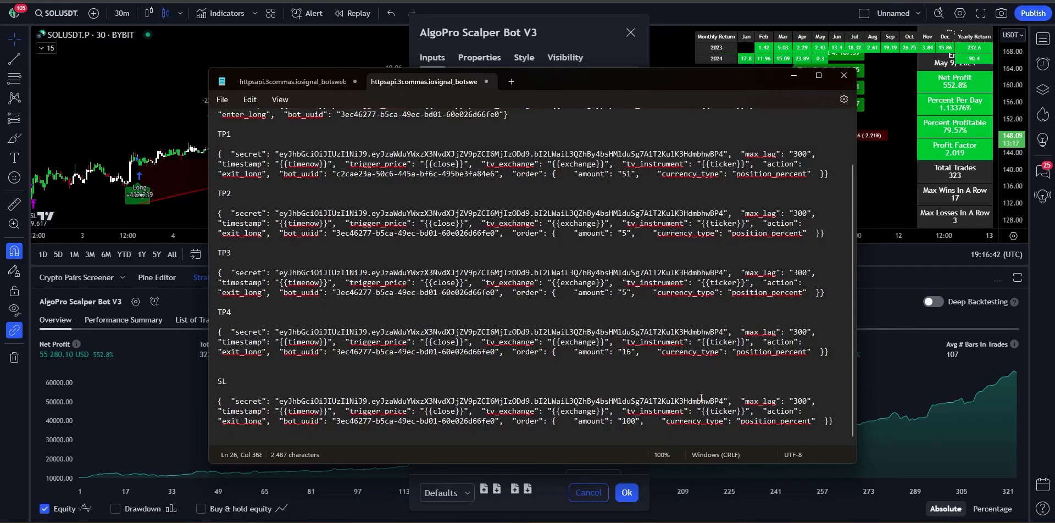
{"action": "scroll", "coordinate": [701, 398], "scroll_direction": "down", "scroll_amount": 2}
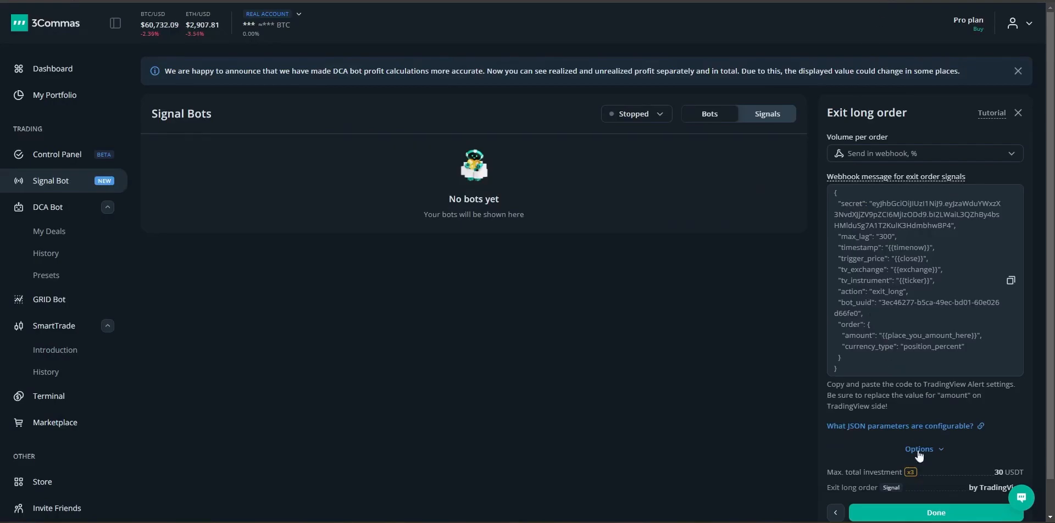
Step: Finish the exit long order, then copy the Entry short webhook message
{"action": "left_click", "coordinate": [926, 514]}
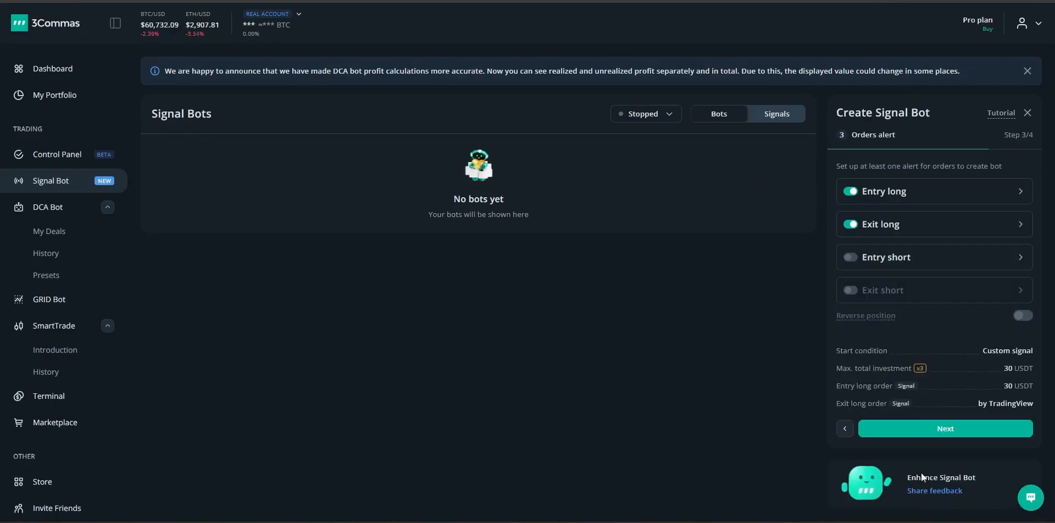
{"action": "left_click", "coordinate": [897, 259]}
{"action": "left_click", "coordinate": [970, 155]}
{"action": "left_click", "coordinate": [987, 337]}
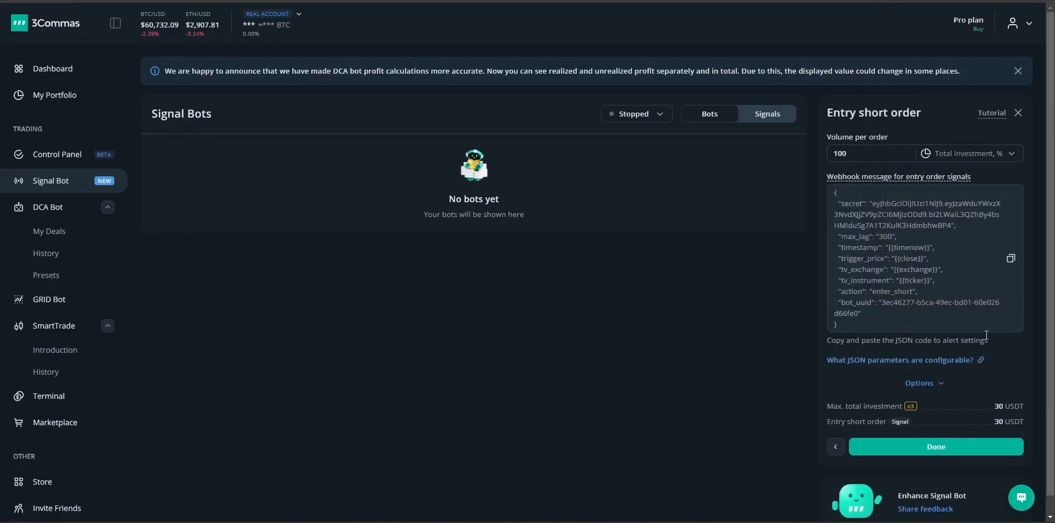
{"action": "left_click", "coordinate": [1010, 259]}
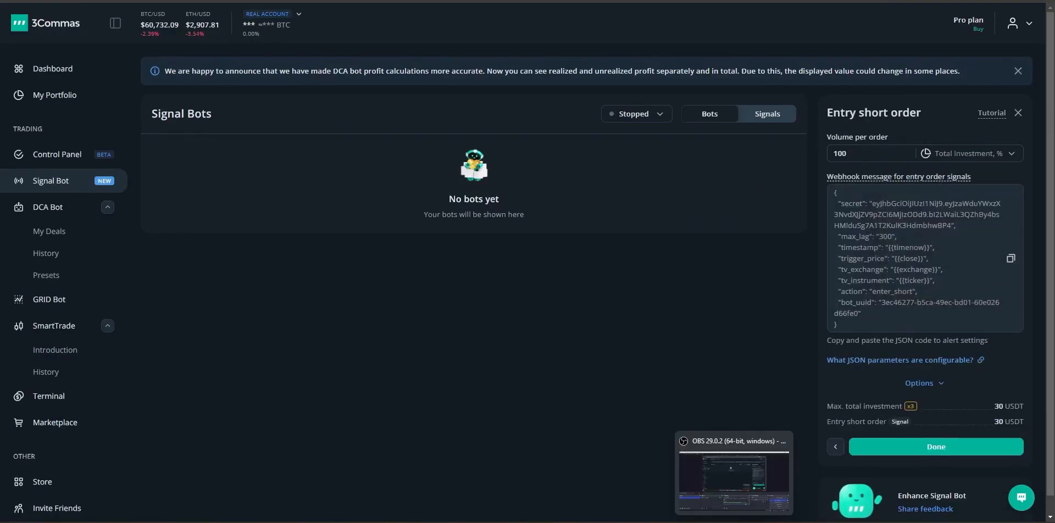
Step: Paste the entry short webhook message into Notepad under a 'SHORT COMMAND' heading
{"action": "left_click", "coordinate": [706, 468]}
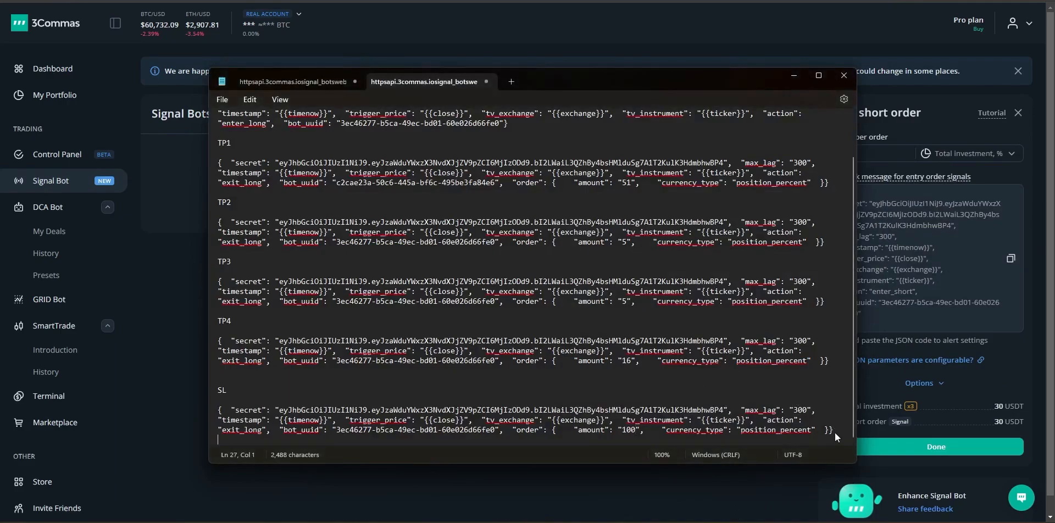
{"action": "key", "text": "Return"}
{"action": "type", "text": "SHORT C"}
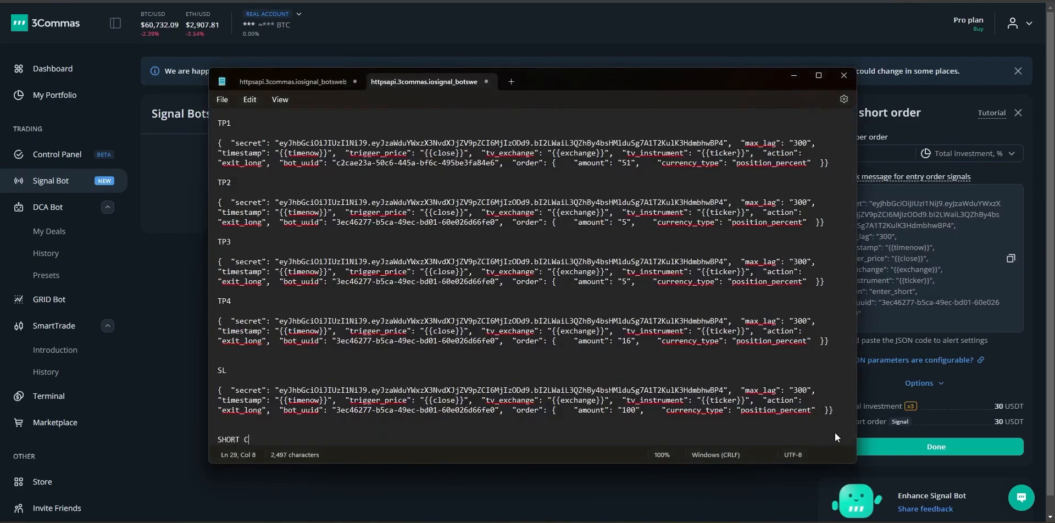
{"action": "type", "text": "OMMAND"}
{"action": "key", "text": "Return"}
{"action": "key", "text": "Return"}
{"action": "key", "text": "ctrl+v"}
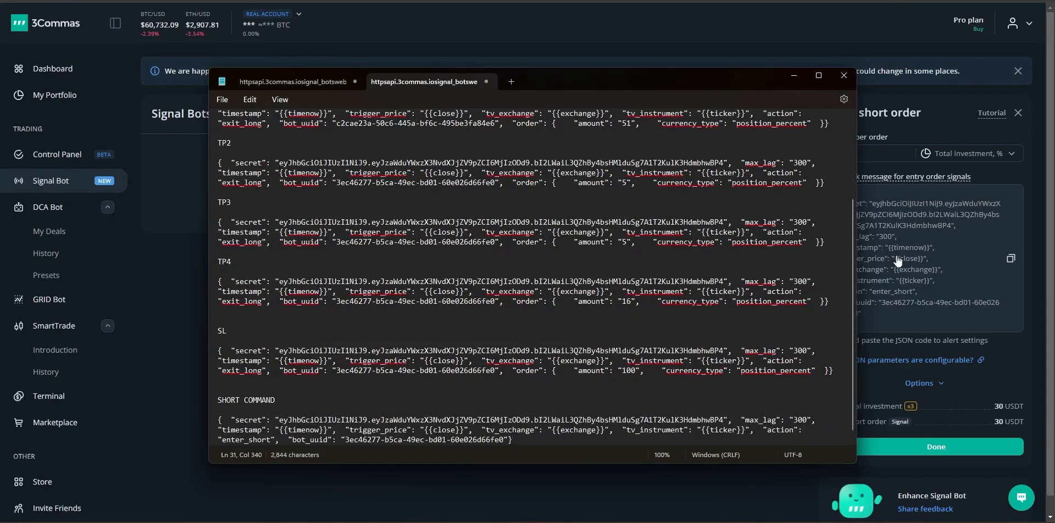
{"action": "left_click", "coordinate": [1027, 229]}
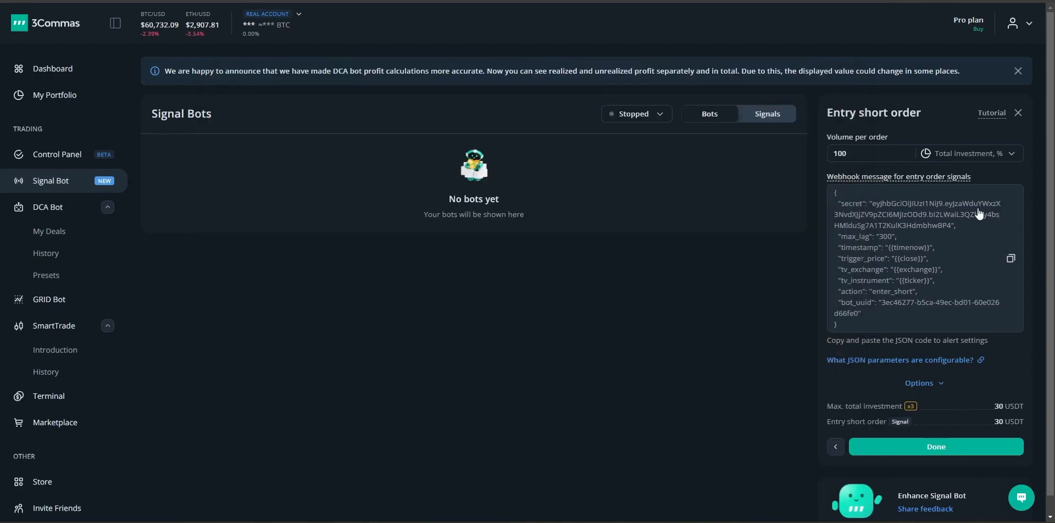
Step: Keep the entry short volume as percent of investment and confirm the entry short order
{"action": "left_click", "coordinate": [947, 158]}
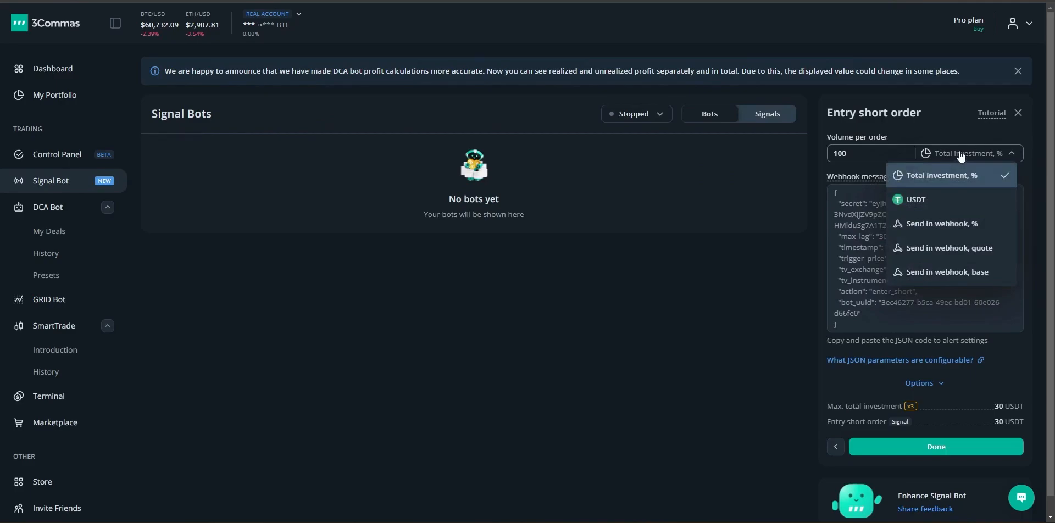
{"action": "left_click", "coordinate": [961, 156]}
{"action": "left_click", "coordinate": [929, 446]}
Step: Set the exit short volume unit to 'Send in webhook, %' and copy its webhook message
{"action": "left_click", "coordinate": [916, 297]}
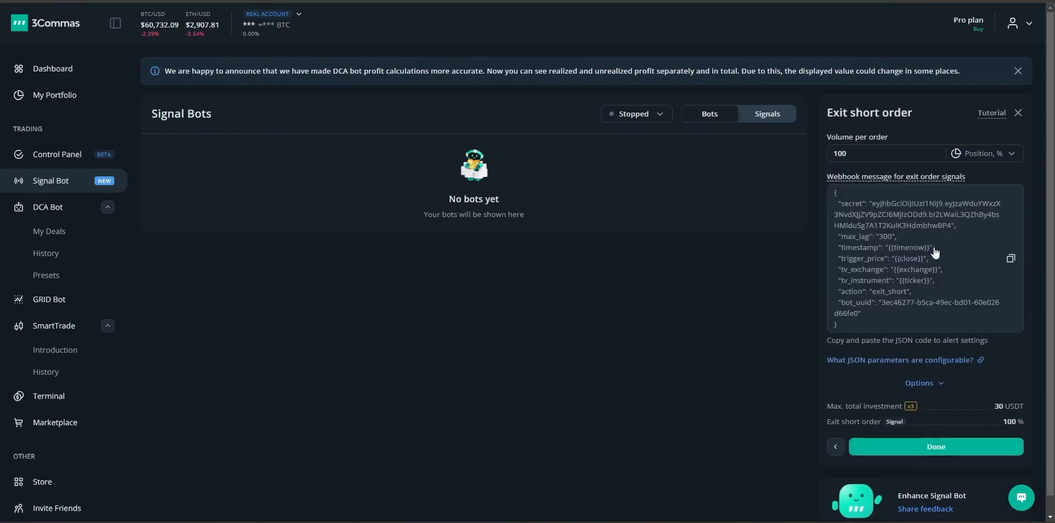
{"action": "left_click", "coordinate": [979, 155]}
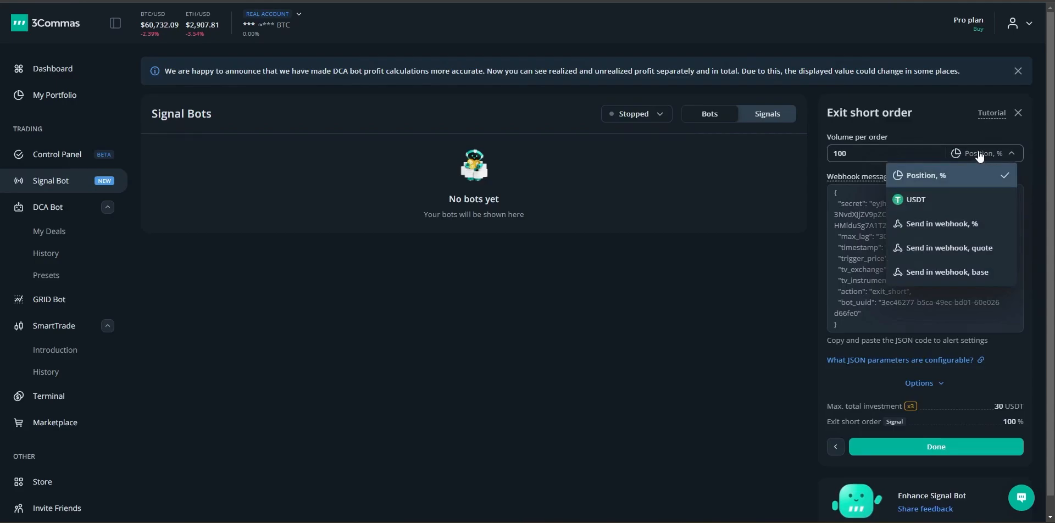
{"action": "left_click", "coordinate": [952, 224]}
{"action": "left_click", "coordinate": [1010, 280]}
{"action": "key", "text": "alt+Tab"}
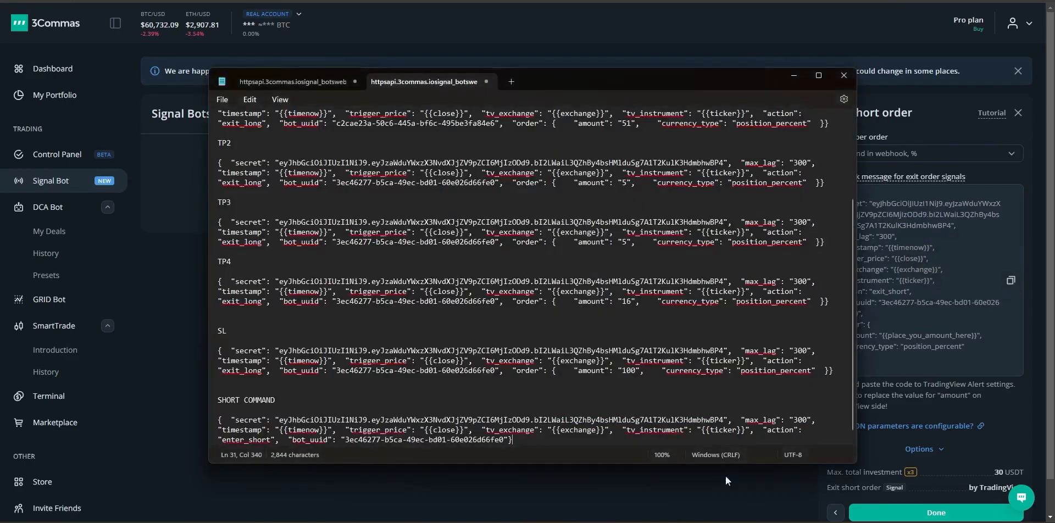
{"action": "scroll", "coordinate": [593, 378], "scroll_direction": "down", "scroll_amount": 1}
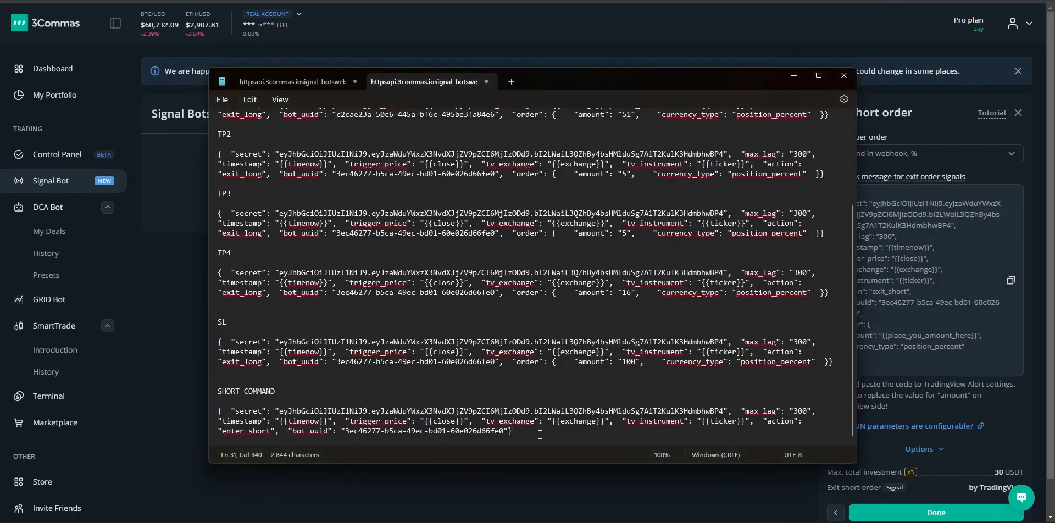
Step: Add TP1, TP2 and TP3 headings below SHORT COMMAND, each followed by the exit-short JSON
{"action": "key", "text": "Return"}
{"action": "key", "text": "Return"}
{"action": "type", "text": "TP"}
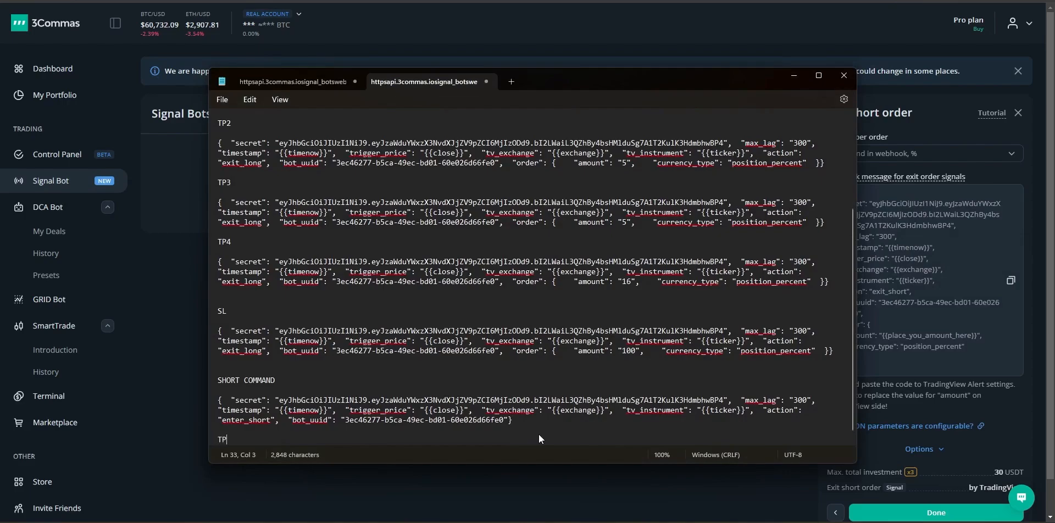
{"action": "type", "text": "1"}
{"action": "key", "text": "Return"}
{"action": "key", "text": "Return"}
{"action": "key", "text": "ctrl+v"}
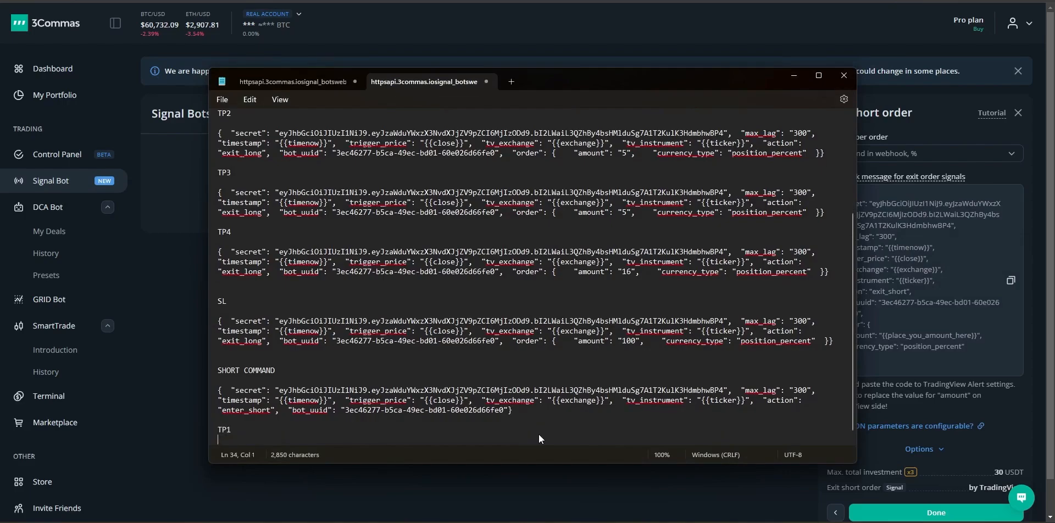
{"action": "key", "text": "Return"}
{"action": "key", "text": "Return"}
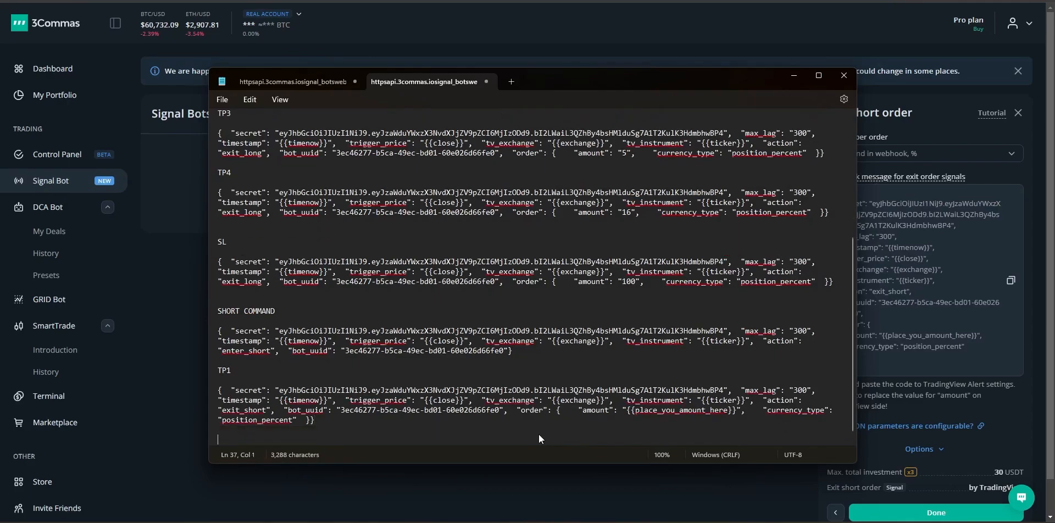
{"action": "type", "text": "TP2"}
{"action": "key", "text": "Return"}
{"action": "key", "text": "Return"}
{"action": "key", "text": "ctrl+v"}
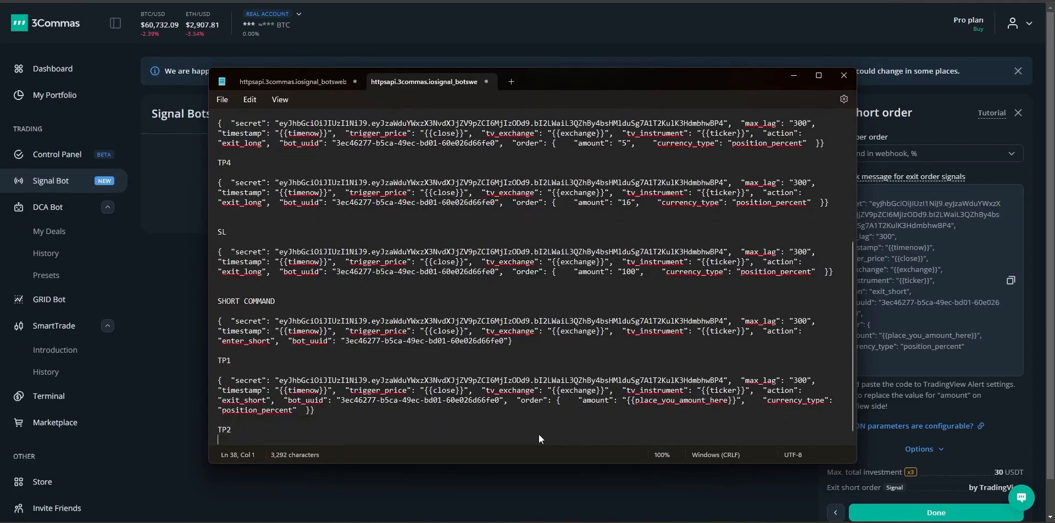
{"action": "key", "text": "Return"}
{"action": "key", "text": "Return"}
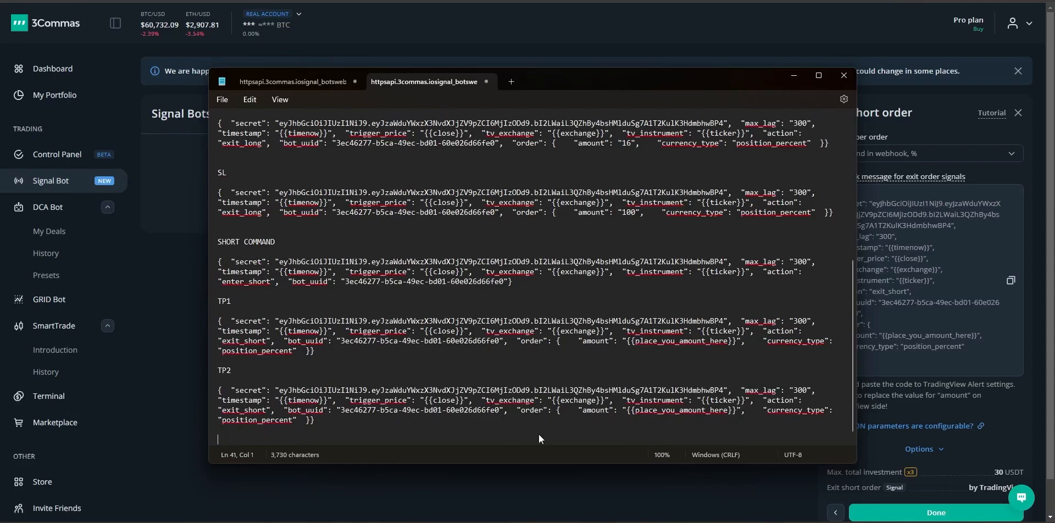
{"action": "type", "text": "TP3"}
{"action": "key", "text": "Return"}
{"action": "key", "text": "Return"}
{"action": "key", "text": "ctrl+v"}
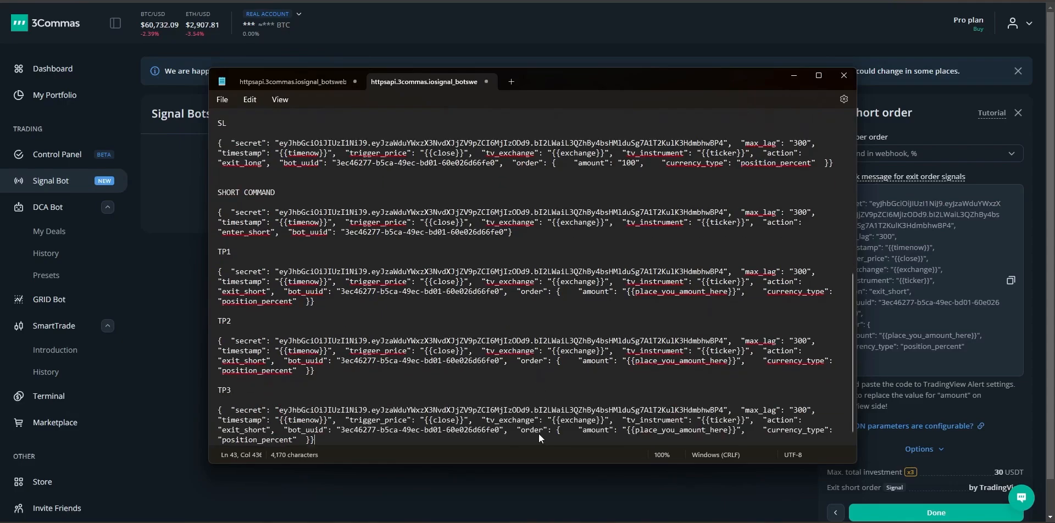
Step: Add TP4 and SL headings, each followed by the pasted exit-short JSON
{"action": "key", "text": "Return"}
{"action": "key", "text": "Return"}
{"action": "type", "text": "TP4"}
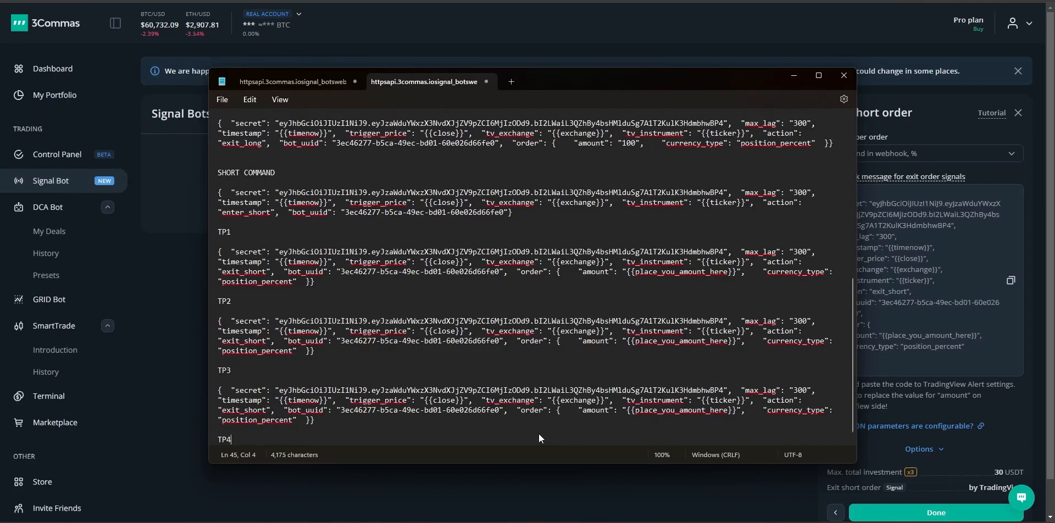
{"action": "key", "text": "Return"}
{"action": "key", "text": "Return"}
{"action": "key", "text": "ctrl+v"}
{"action": "key", "text": "Return"}
{"action": "key", "text": "Return"}
{"action": "type", "text": "SL"}
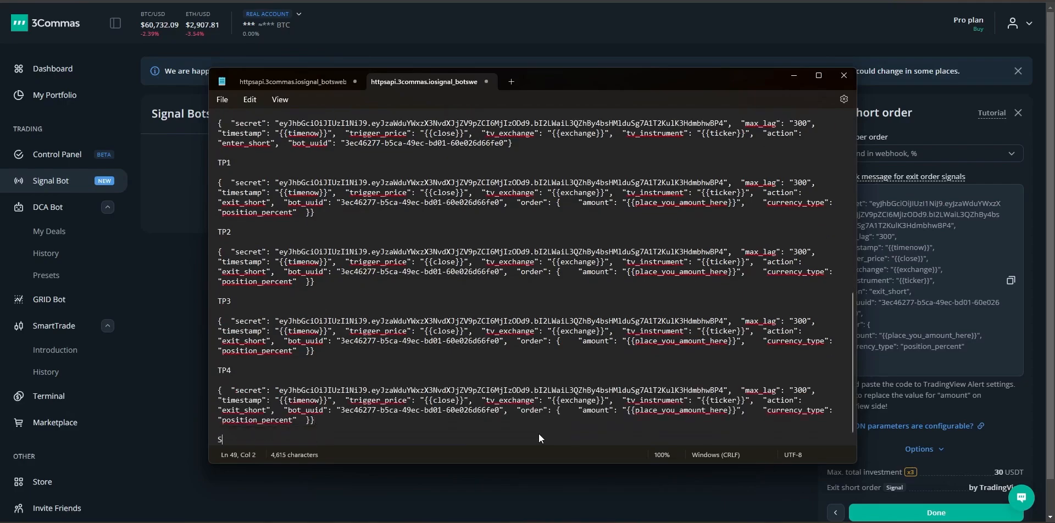
{"action": "key", "text": "Return"}
{"action": "key", "text": "Return"}
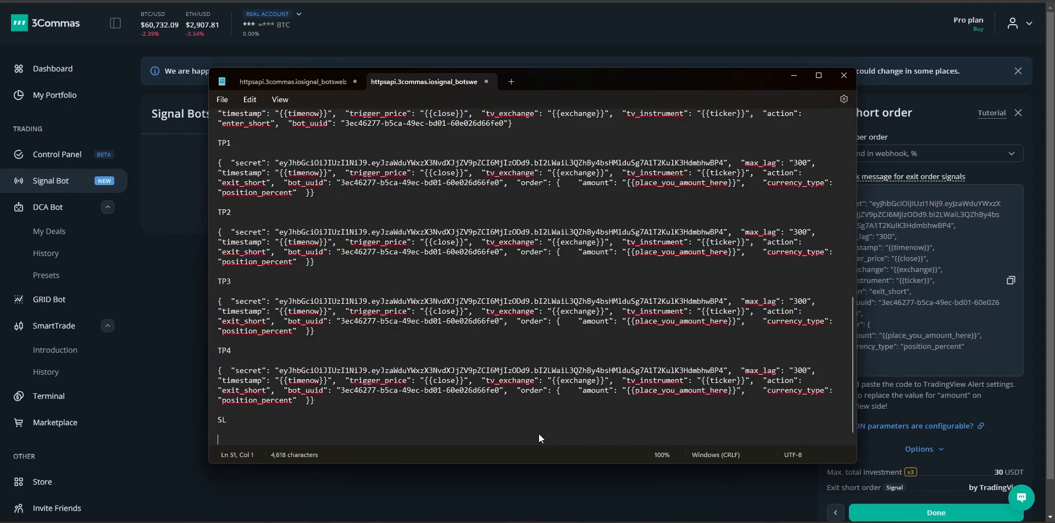
{"action": "key", "text": "ctrl+v"}
{"action": "scroll", "coordinate": [458, 367], "scroll_direction": "up", "scroll_amount": 6}
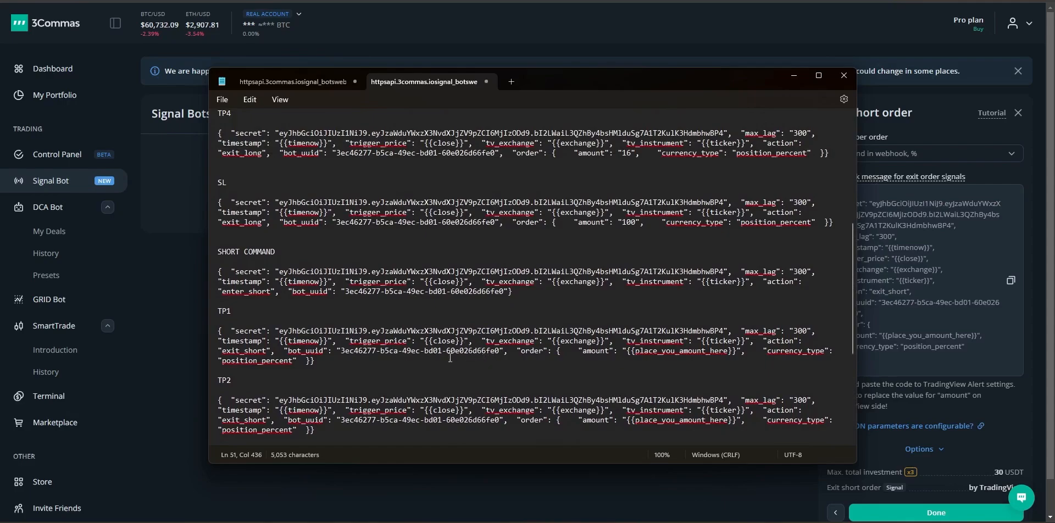
Step: Replace the short TP1 amount placeholder with 51 and the TP2 placeholder with 5
{"action": "left_click_drag", "start_coordinate": [736, 350], "coordinate": [630, 355]}
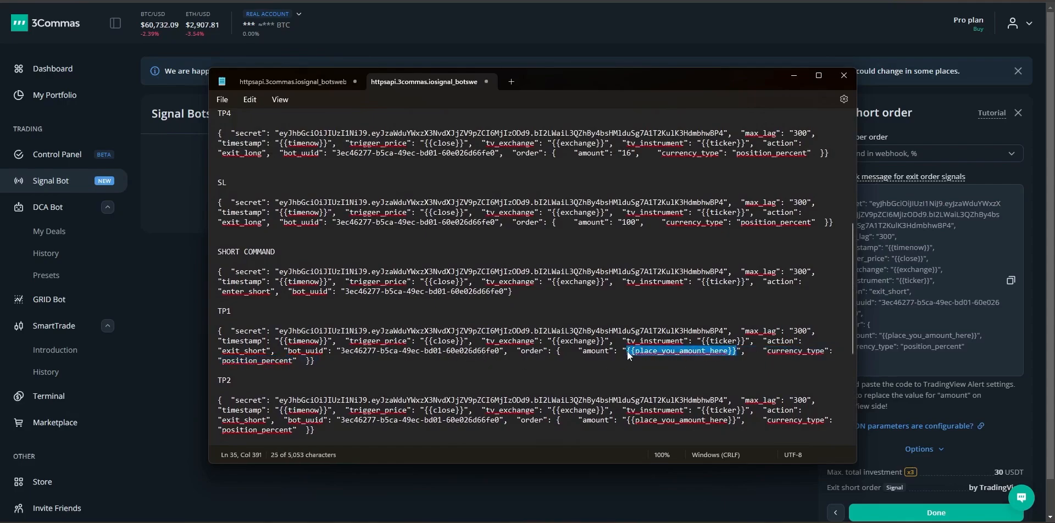
{"action": "type", "text": "51"}
{"action": "scroll", "coordinate": [630, 354], "scroll_direction": "down", "scroll_amount": 2}
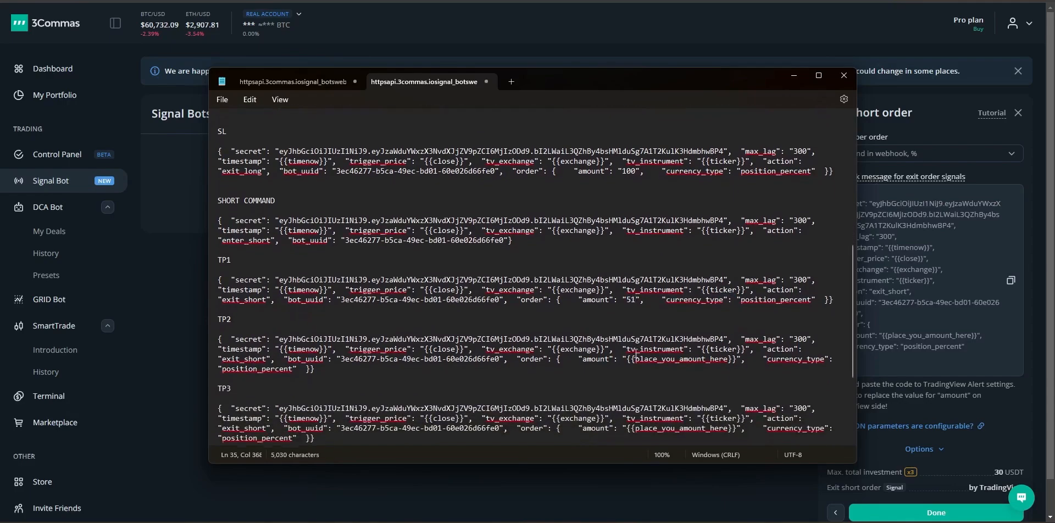
{"action": "left_click_drag", "start_coordinate": [630, 352], "coordinate": [736, 357]}
{"action": "type", "text": "5"}
{"action": "key", "text": "Delete"}
{"action": "scroll", "coordinate": [627, 371], "scroll_direction": "down", "scroll_amount": 1}
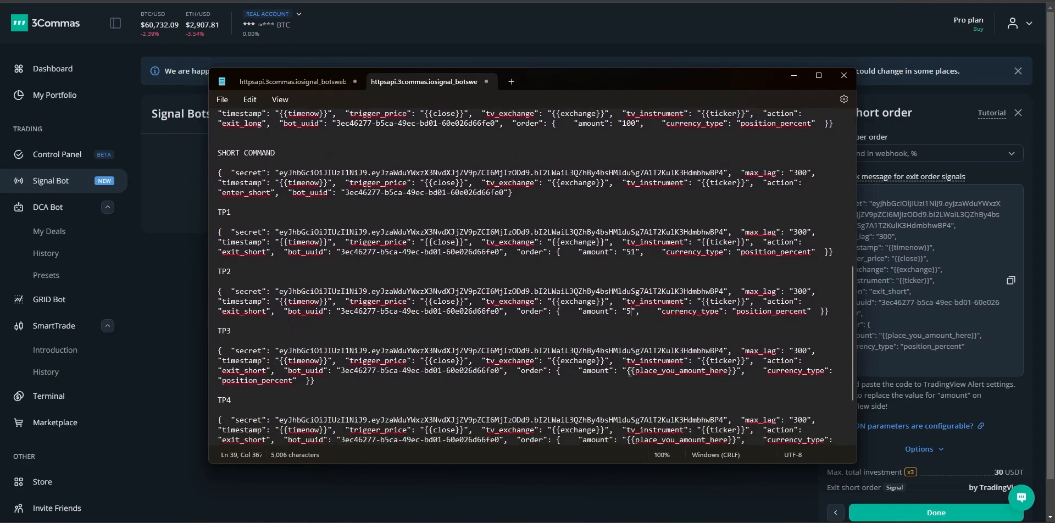
Step: Set the short TP3 amount to 5, TP4 to 16 and SL to 100
{"action": "left_click_drag", "start_coordinate": [628, 372], "coordinate": [742, 372]}
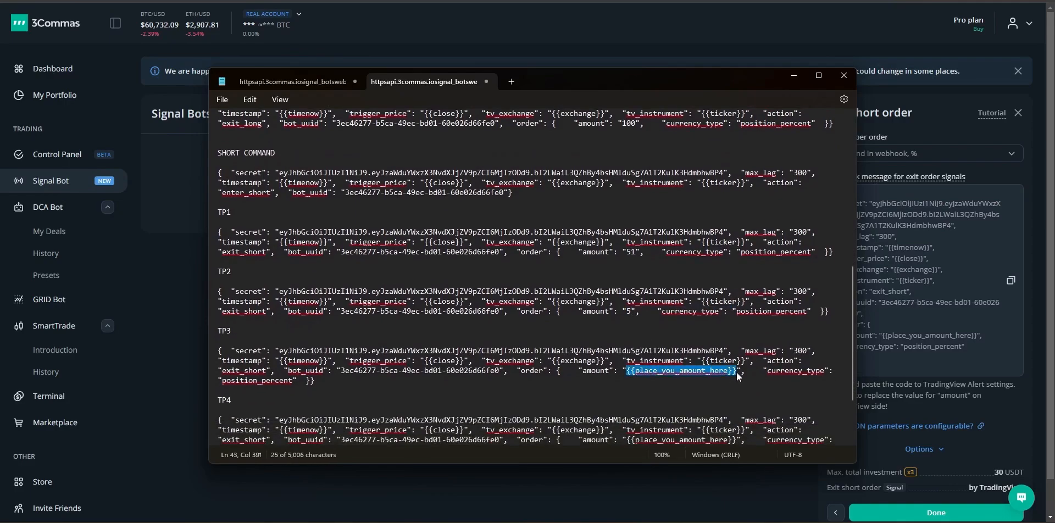
{"action": "type", "text": "5"}
{"action": "scroll", "coordinate": [640, 399], "scroll_direction": "down", "scroll_amount": 1}
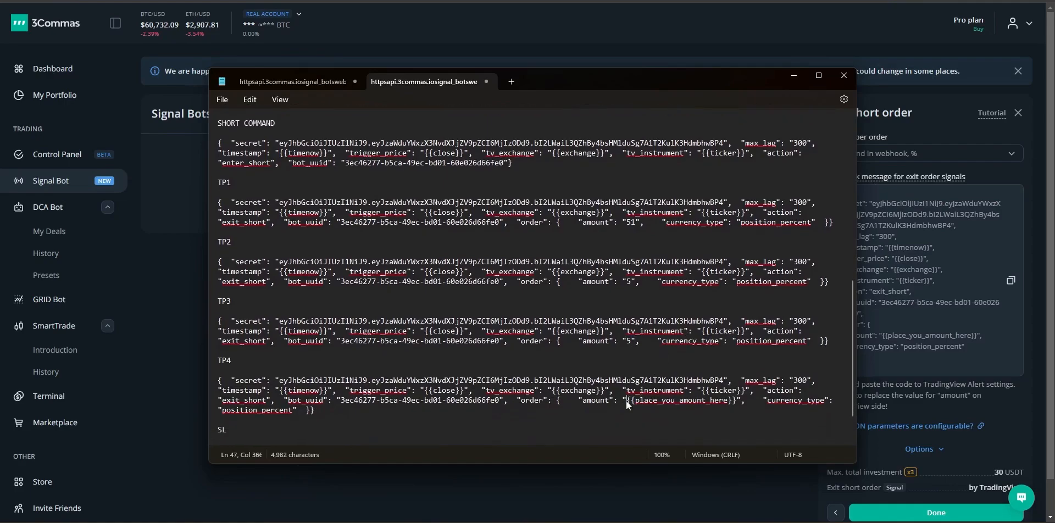
{"action": "left_click_drag", "start_coordinate": [628, 404], "coordinate": [739, 404]}
{"action": "type", "text": "1"}
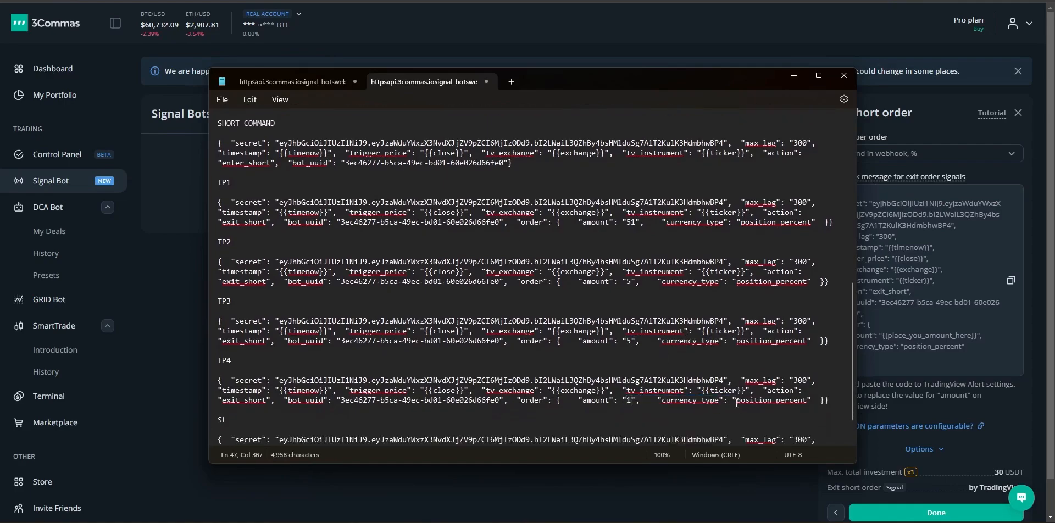
{"action": "type", "text": "6"}
{"action": "scroll", "coordinate": [714, 404], "scroll_direction": "down", "scroll_amount": 1}
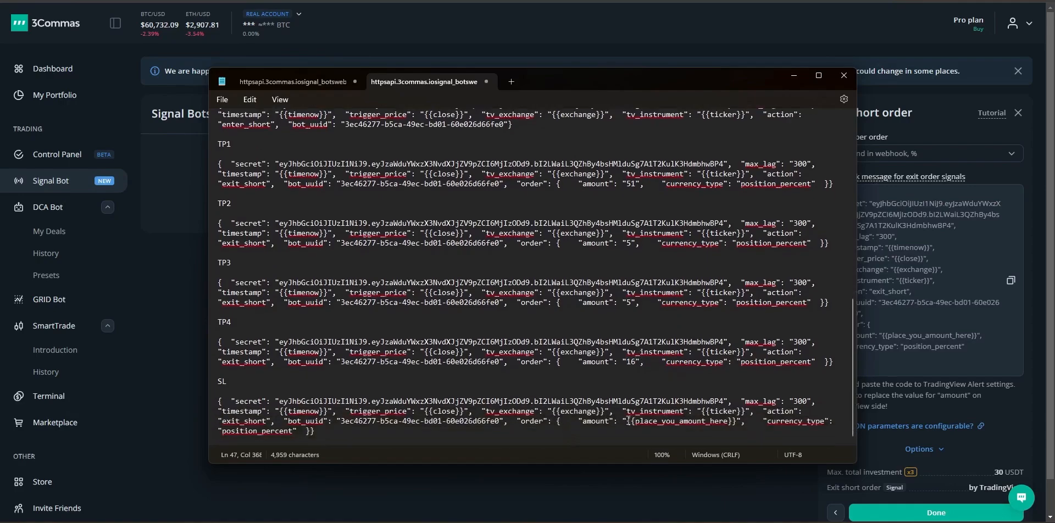
{"action": "left_click_drag", "start_coordinate": [627, 421], "coordinate": [741, 427]}
{"action": "type", "text": "1"}
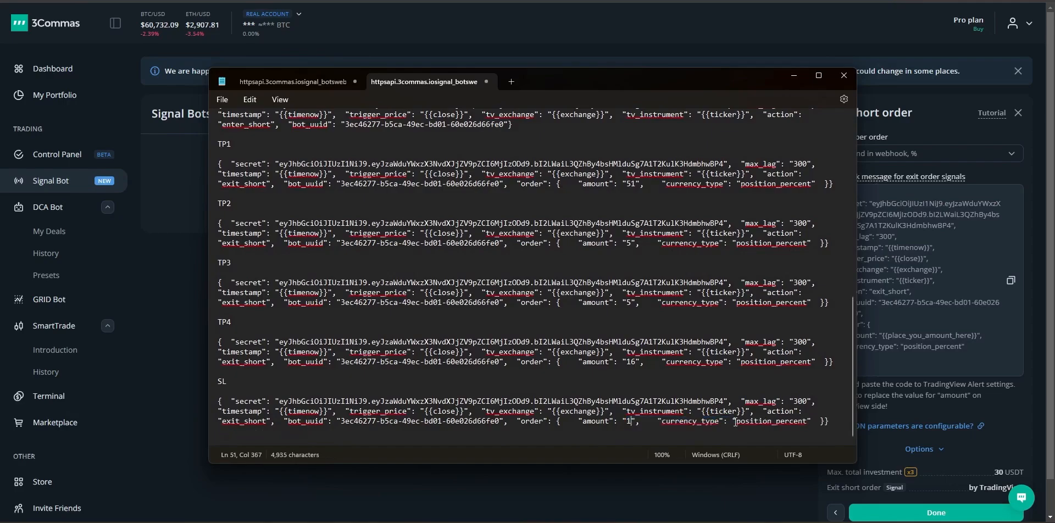
{"action": "type", "text": "00"}
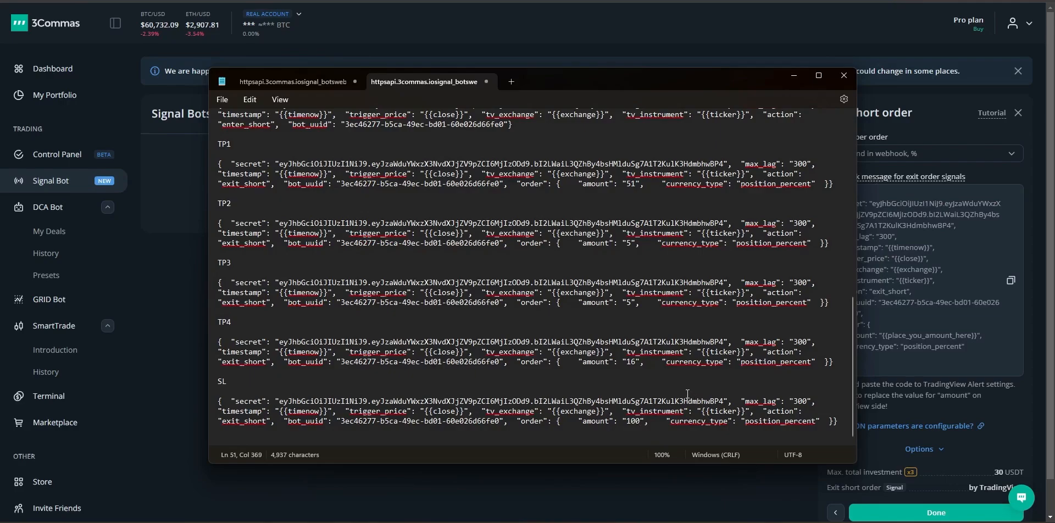
{"action": "scroll", "coordinate": [688, 394], "scroll_direction": "up", "scroll_amount": 10}
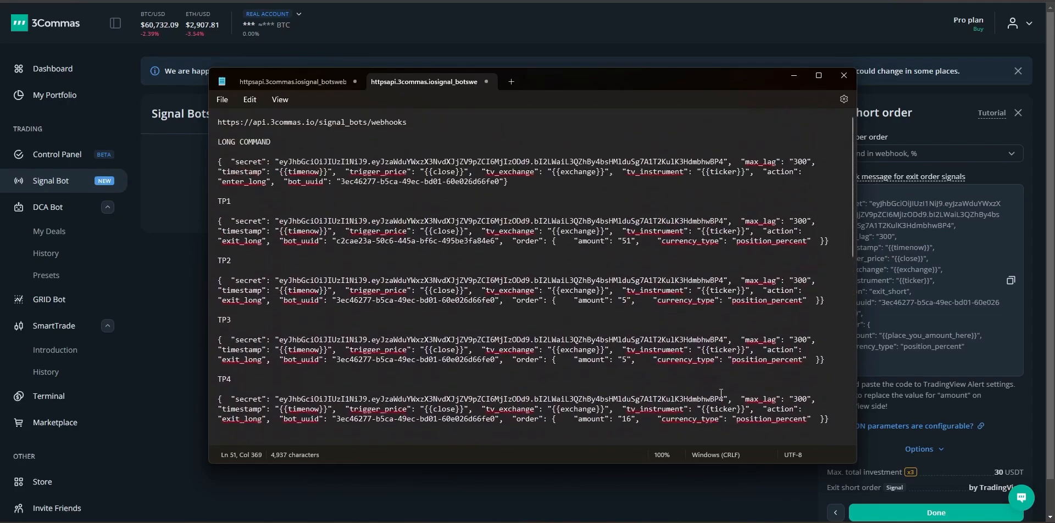
Step: Confirm the exit short order, pass risk control, and create the 3Commas signal bot before returning to TradingView
{"action": "left_click", "coordinate": [1012, 442]}
{"action": "left_click", "coordinate": [954, 510]}
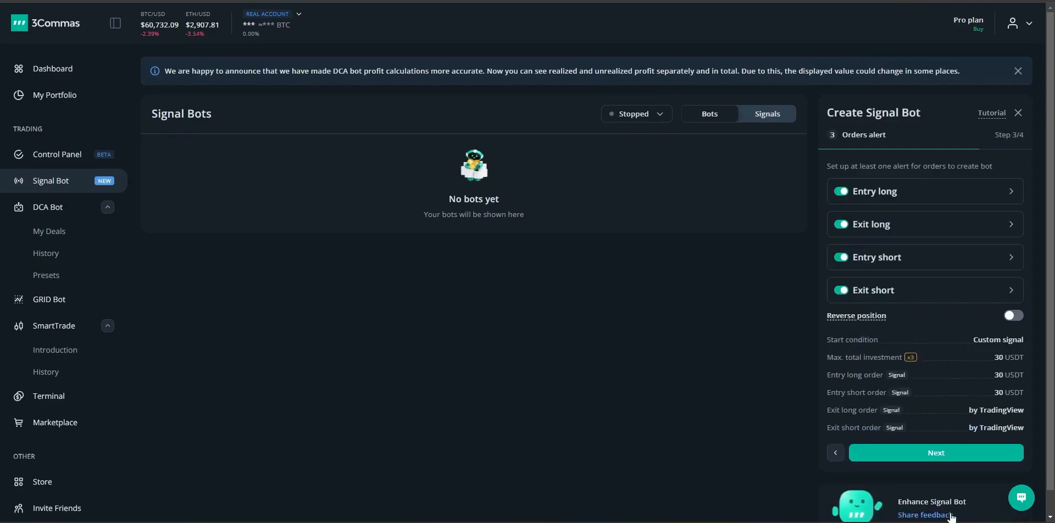
{"action": "left_click", "coordinate": [925, 454]}
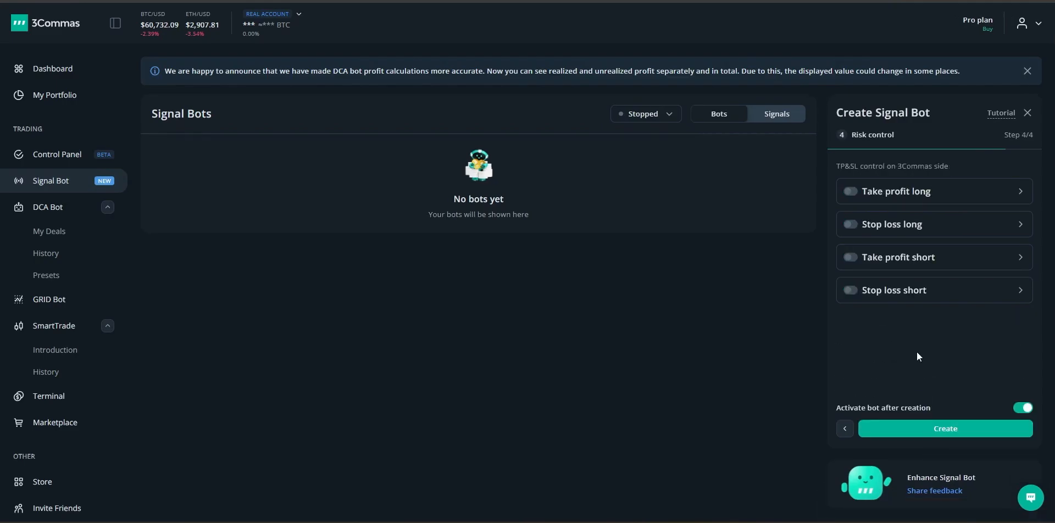
{"action": "left_click", "coordinate": [921, 429]}
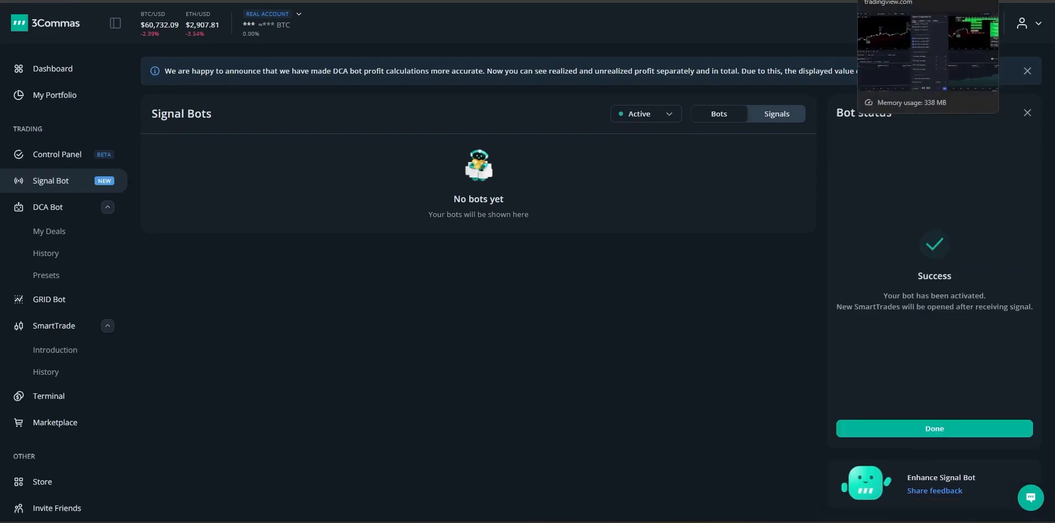
{"action": "left_click", "coordinate": [901, 1]}
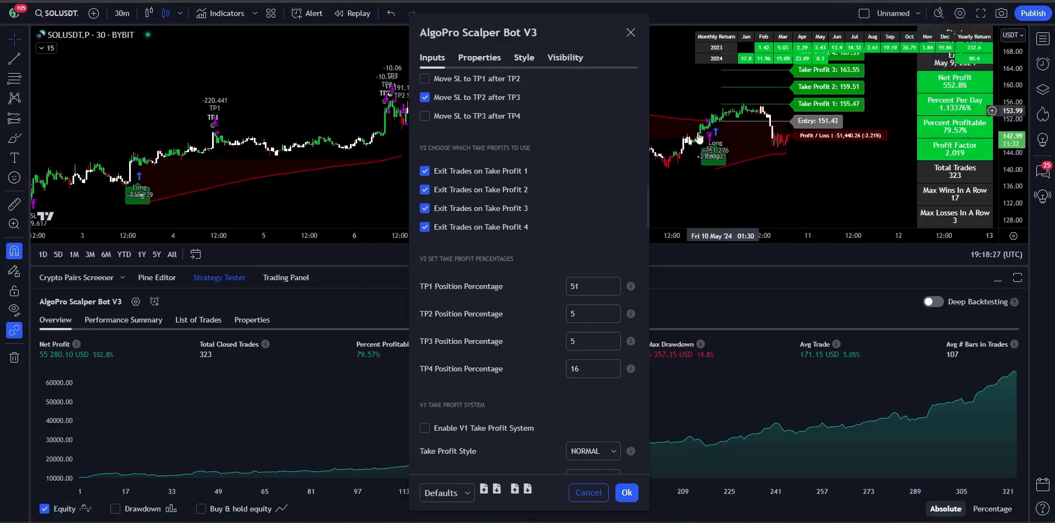
Step: Paste the LONG COMMAND JSON from Notepad into the Open Long Command field
{"action": "scroll", "coordinate": [594, 264], "scroll_direction": "up", "scroll_amount": 5}
{"action": "scroll", "coordinate": [589, 273], "scroll_direction": "up", "scroll_amount": 8}
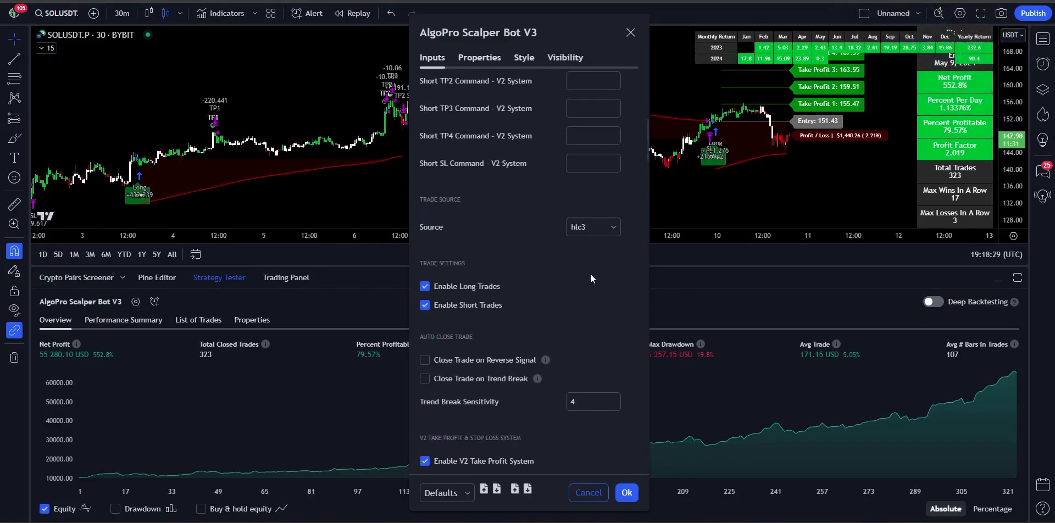
{"action": "scroll", "coordinate": [589, 301], "scroll_direction": "up", "scroll_amount": 4}
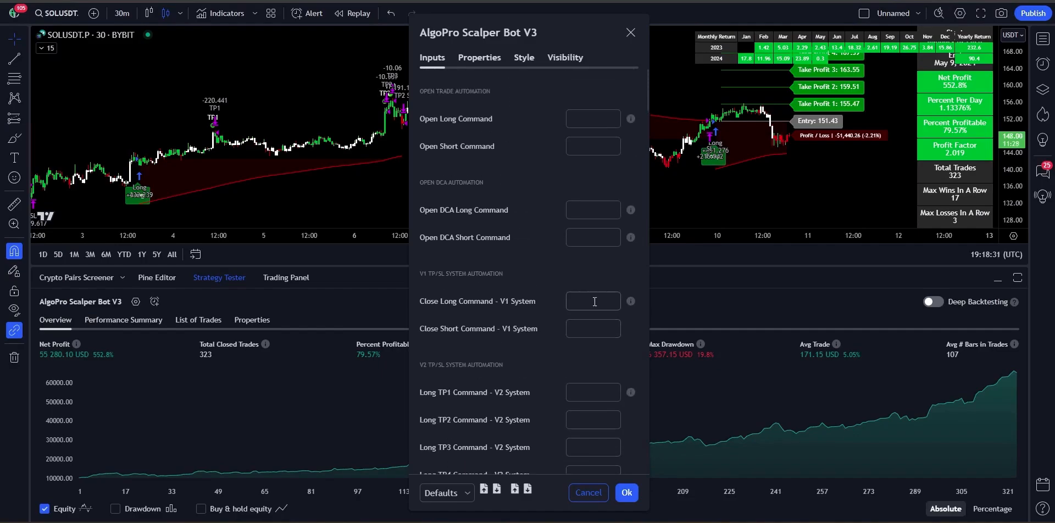
{"action": "key", "text": "alt+Tab"}
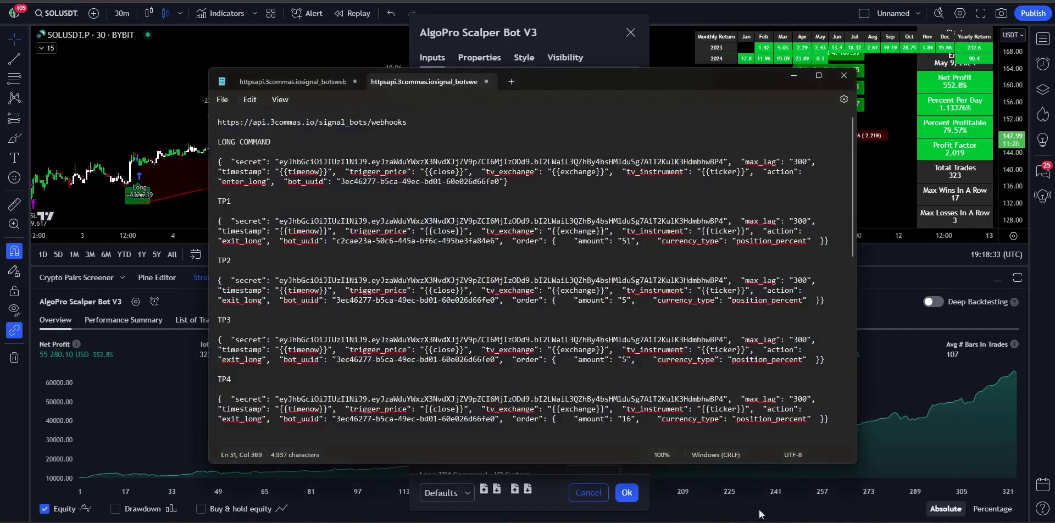
{"action": "left_click_drag", "start_coordinate": [532, 186], "coordinate": [218, 162]}
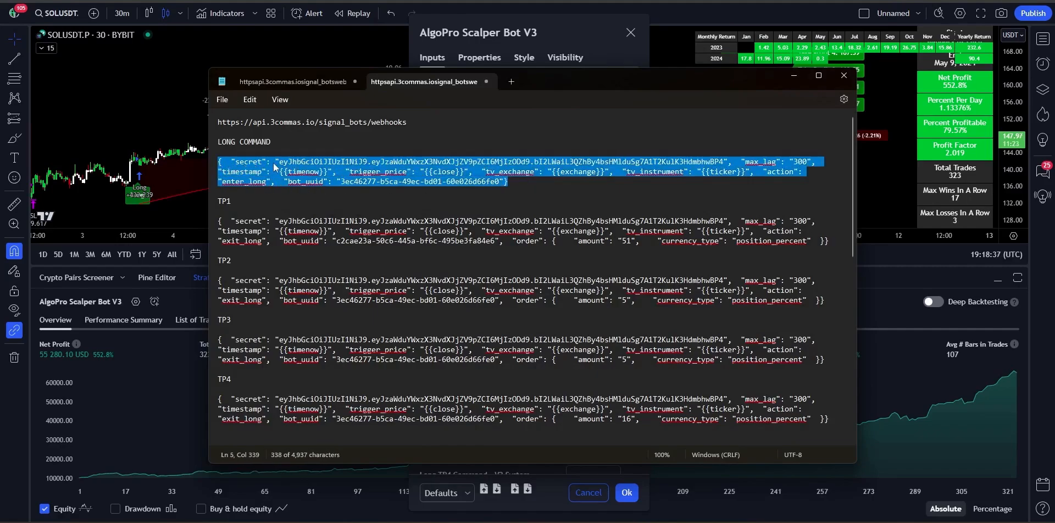
{"action": "left_click", "coordinate": [576, 31]}
{"action": "left_click", "coordinate": [589, 117]}
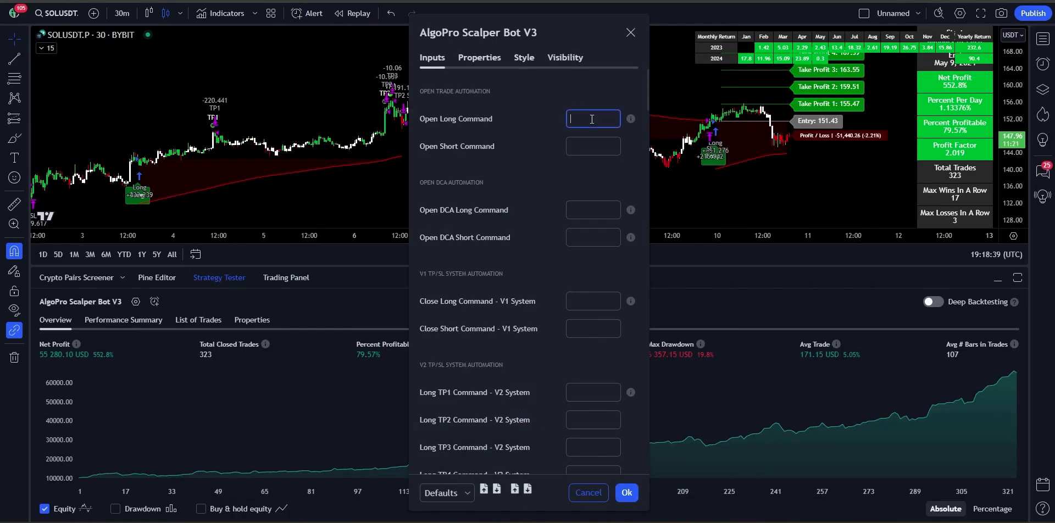
{"action": "key", "text": "ctrl+v"}
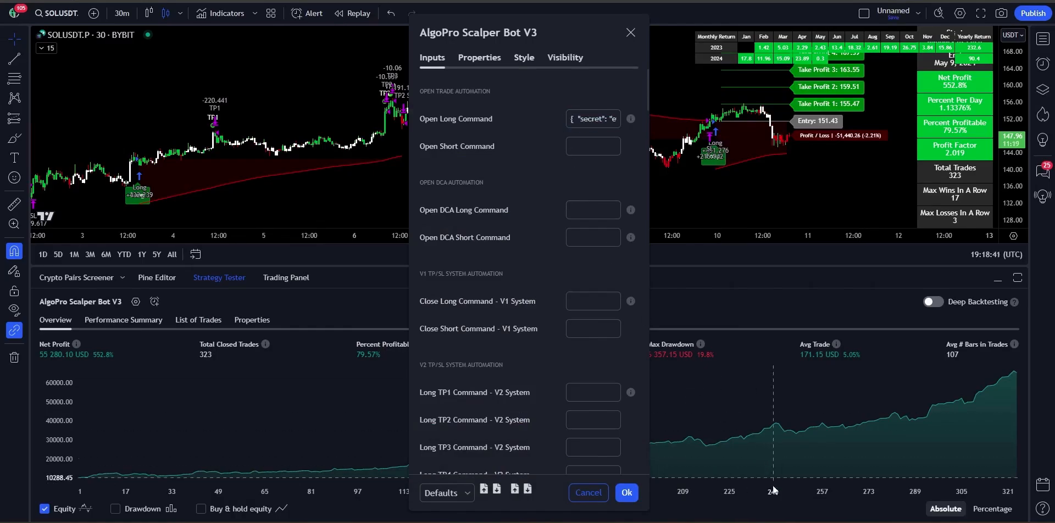
Step: Copy the SHORT COMMAND JSON from Notepad into the Open Short Command field
{"action": "key", "text": "alt+Tab"}
{"action": "scroll", "coordinate": [536, 268], "scroll_direction": "down", "scroll_amount": 9}
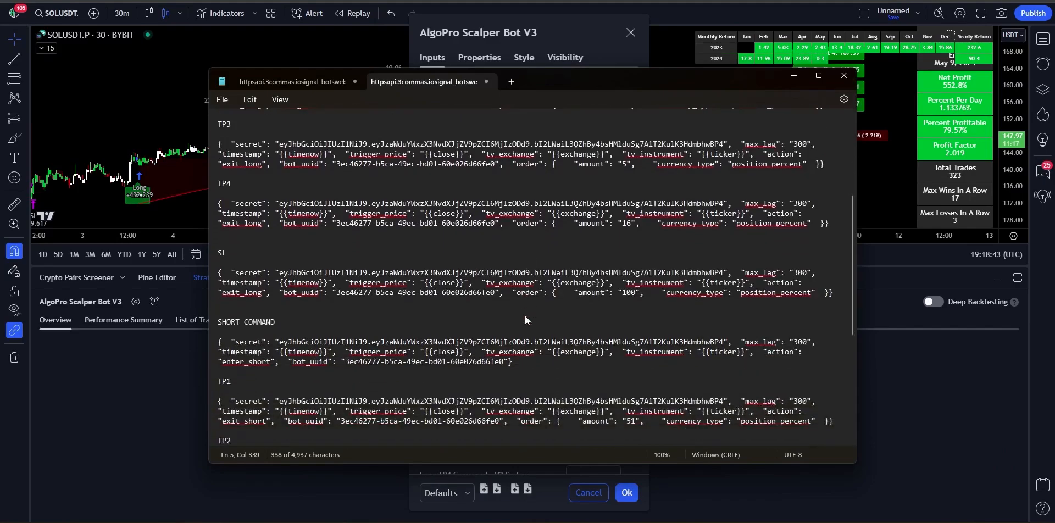
{"action": "left_click_drag", "start_coordinate": [520, 285], "coordinate": [203, 268]}
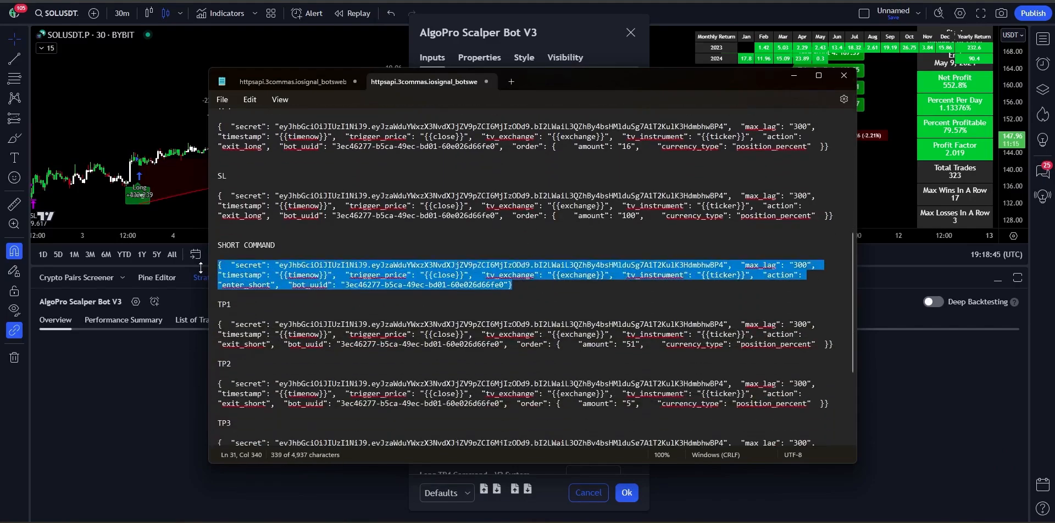
{"action": "key", "text": "ctrl+c"}
{"action": "left_click", "coordinate": [559, 30]}
{"action": "left_click", "coordinate": [591, 146]}
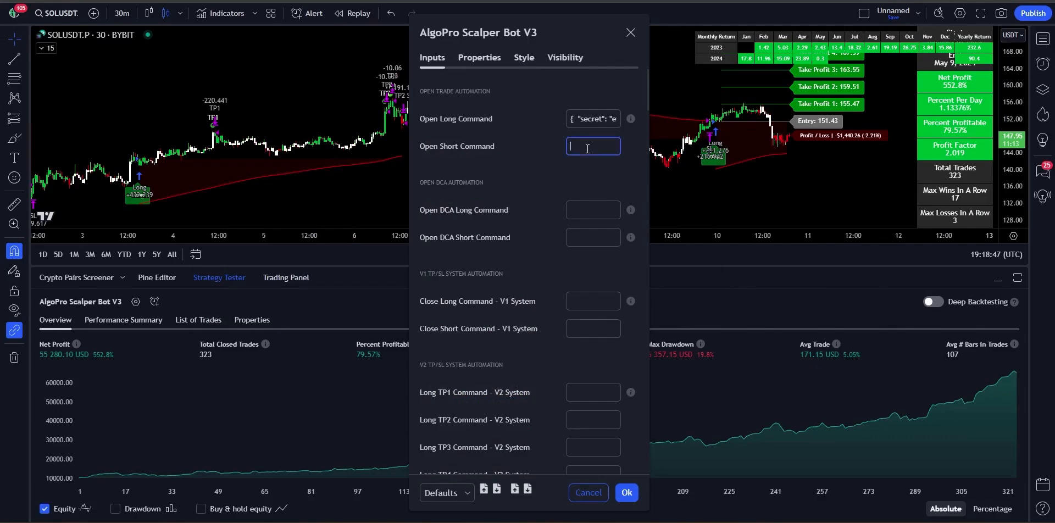
{"action": "key", "text": "ctrl+v"}
{"action": "left_click", "coordinate": [547, 146]}
{"action": "scroll", "coordinate": [546, 146], "scroll_direction": "down", "scroll_amount": 3}
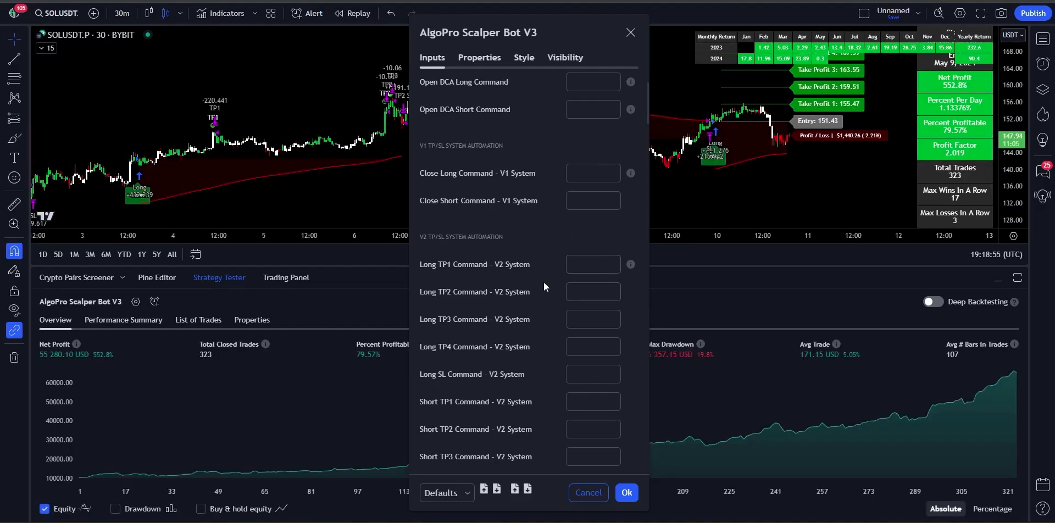
{"action": "scroll", "coordinate": [539, 295], "scroll_direction": "down", "scroll_amount": 15}
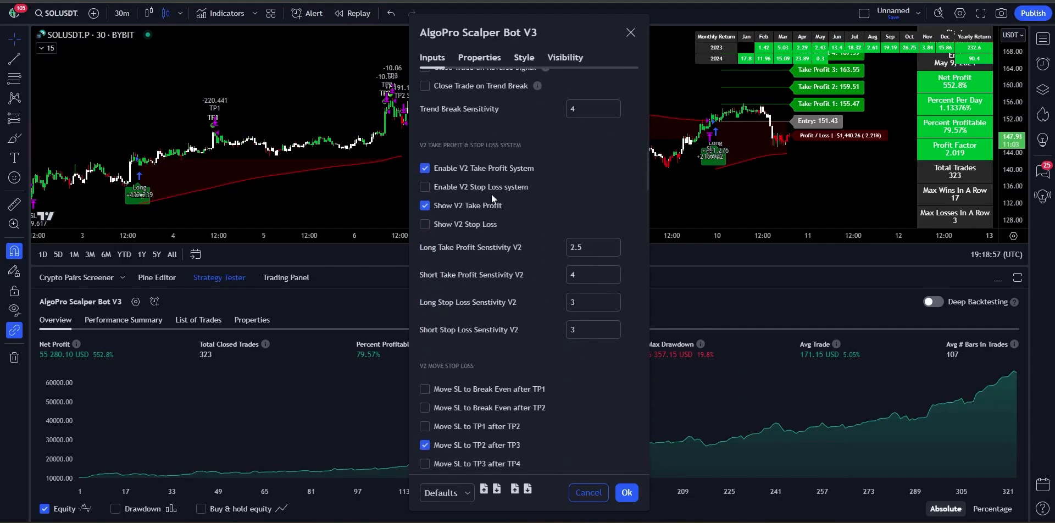
{"action": "scroll", "coordinate": [537, 346], "scroll_direction": "down", "scroll_amount": 15}
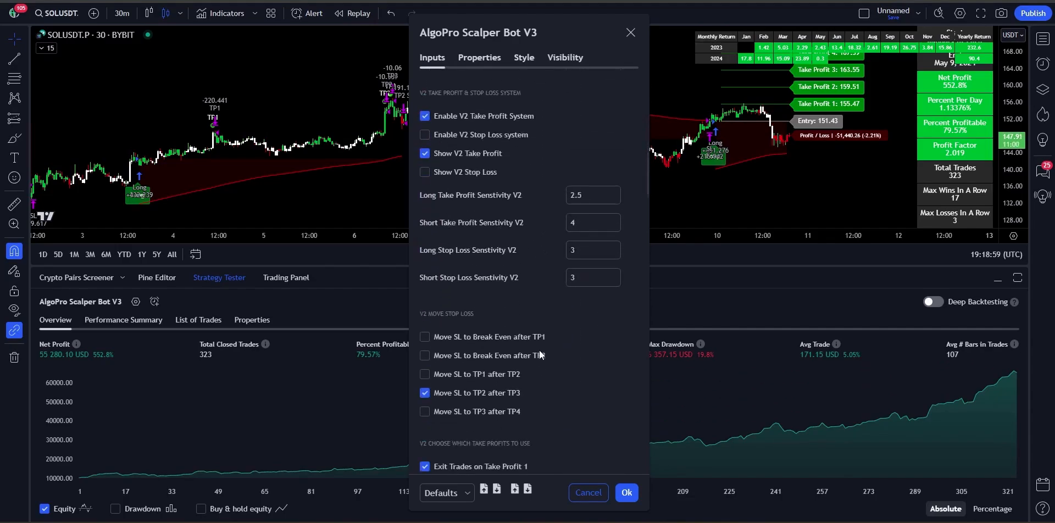
{"action": "scroll", "coordinate": [541, 350], "scroll_direction": "down", "scroll_amount": 5}
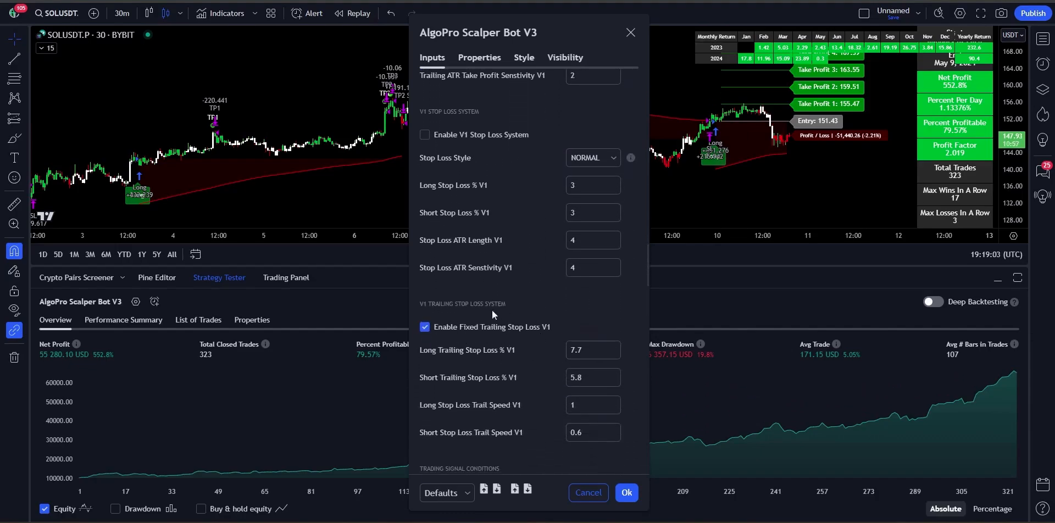
{"action": "scroll", "coordinate": [531, 373], "scroll_direction": "up", "scroll_amount": 10}
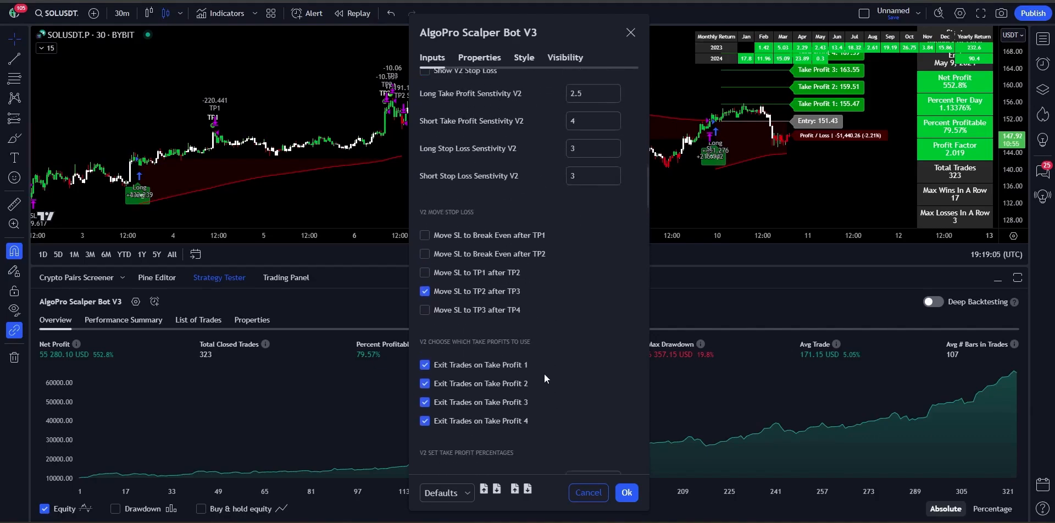
{"action": "scroll", "coordinate": [544, 374], "scroll_direction": "up", "scroll_amount": 15}
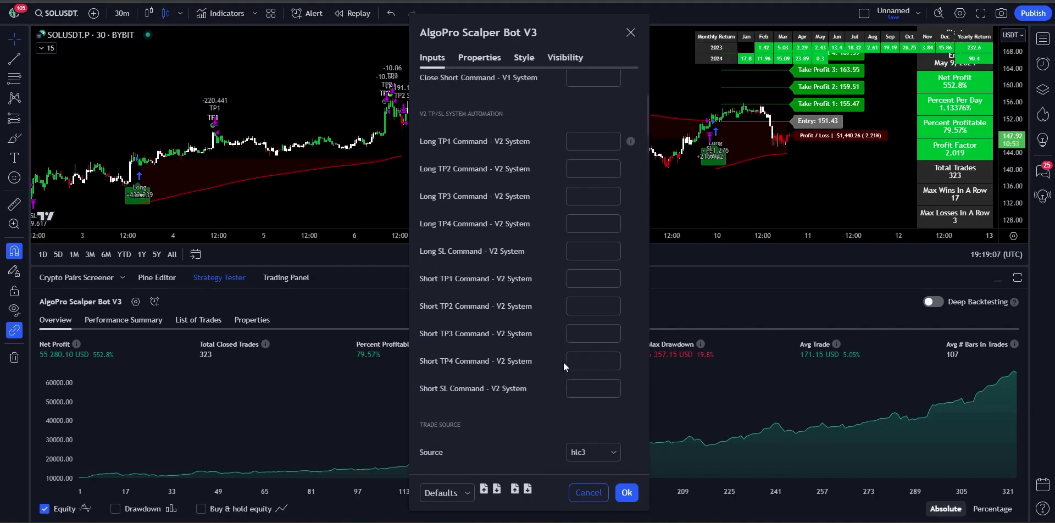
{"action": "scroll", "coordinate": [563, 362], "scroll_direction": "up", "scroll_amount": 2}
{"action": "scroll", "coordinate": [544, 264], "scroll_direction": "up", "scroll_amount": 2}
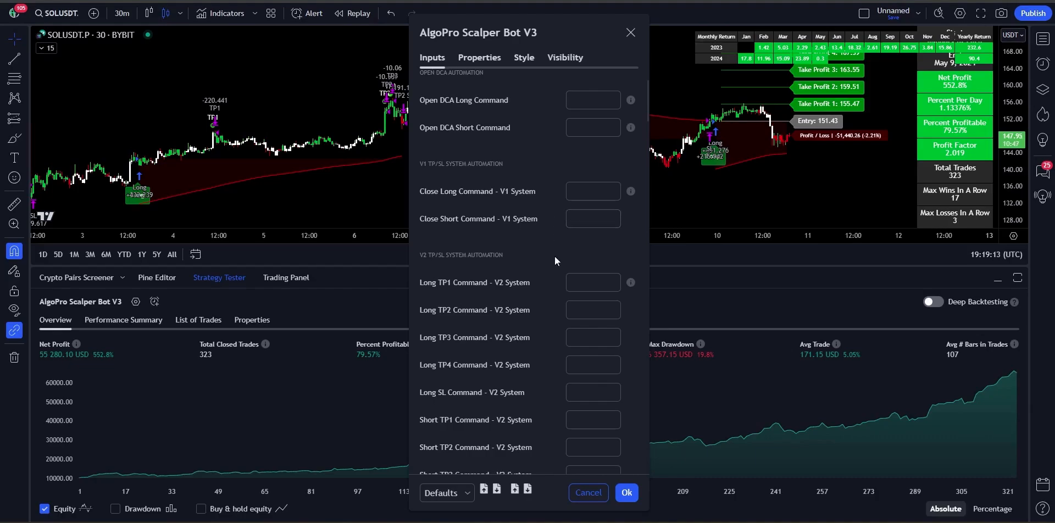
{"action": "scroll", "coordinate": [545, 314], "scroll_direction": "down", "scroll_amount": 15}
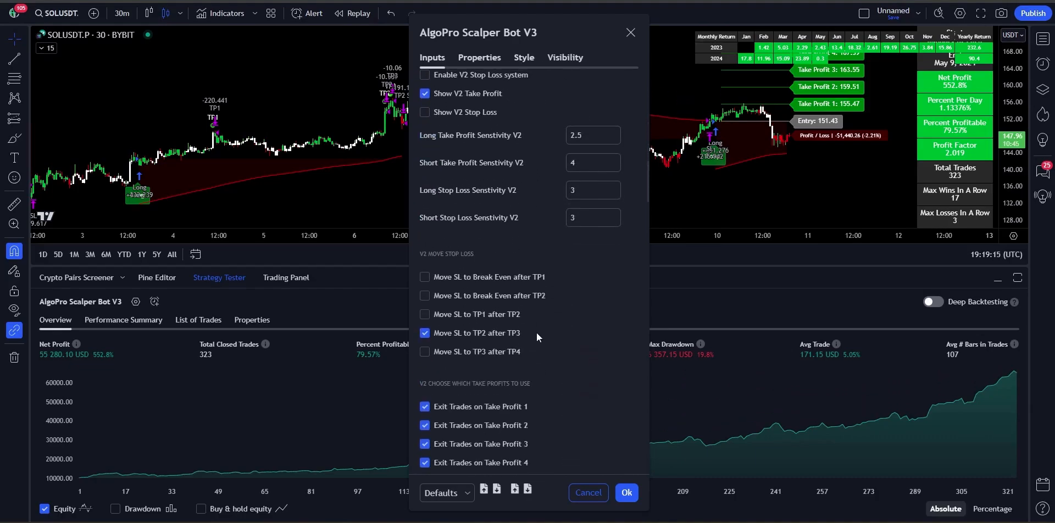
{"action": "scroll", "coordinate": [537, 332], "scroll_direction": "down", "scroll_amount": 2}
{"action": "scroll", "coordinate": [526, 282], "scroll_direction": "up", "scroll_amount": 10}
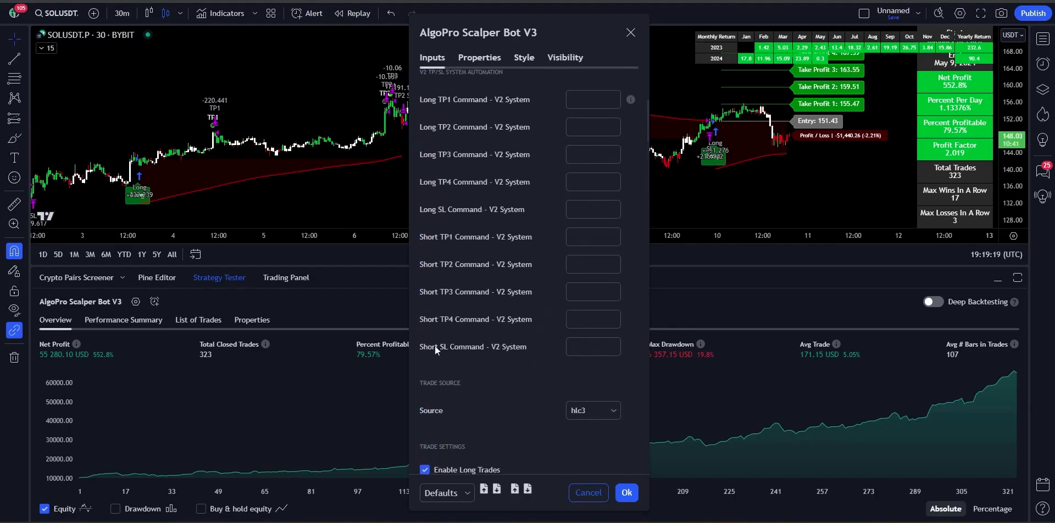
{"action": "scroll", "coordinate": [531, 363], "scroll_direction": "up", "scroll_amount": 3}
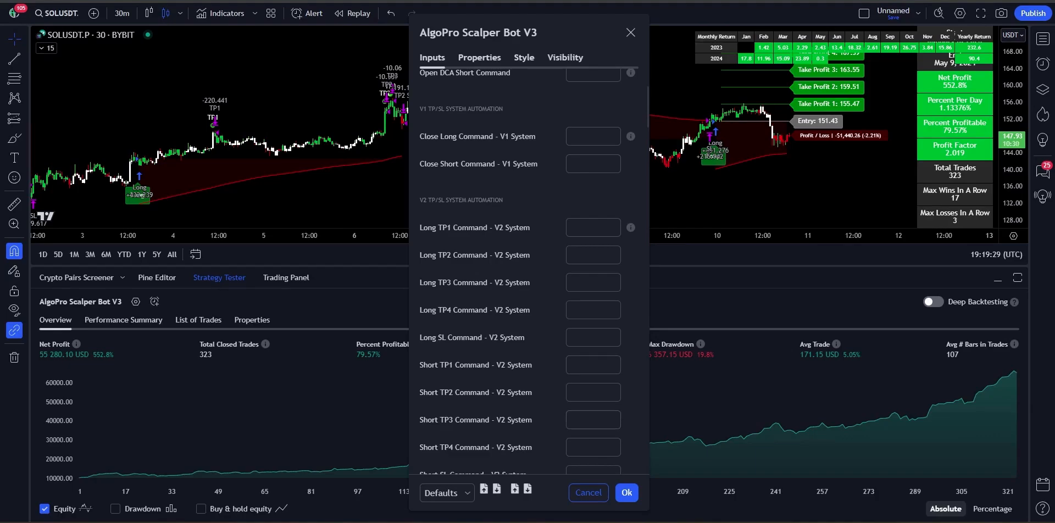
Step: Copy the TP1 JSON from the 3Commas notes into the Long TP1 Command field
{"action": "mouse_move", "coordinate": [757, 521]}
{"action": "left_click", "coordinate": [757, 483]}
{"action": "scroll", "coordinate": [587, 324], "scroll_direction": "up", "scroll_amount": 9}
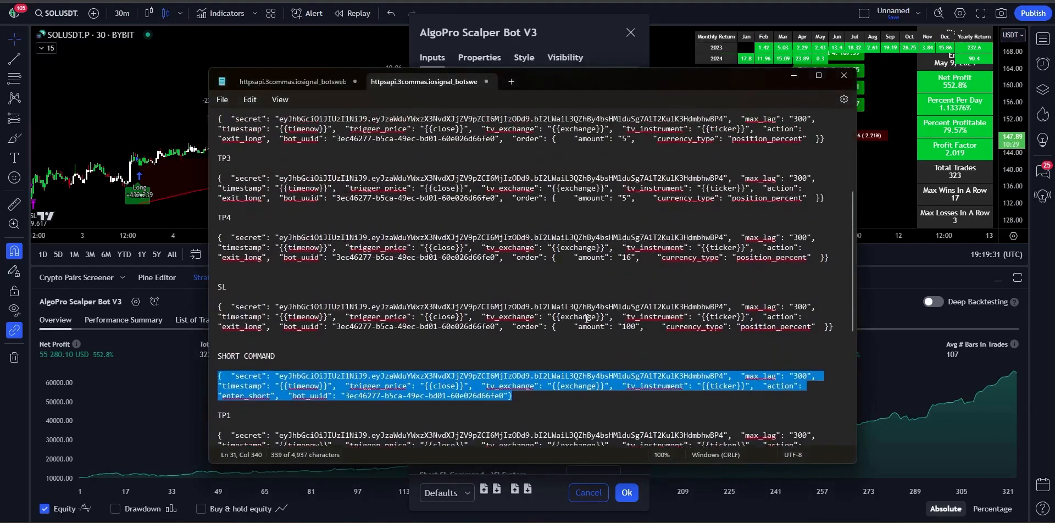
{"action": "left_click_drag", "start_coordinate": [831, 241], "coordinate": [219, 221]}
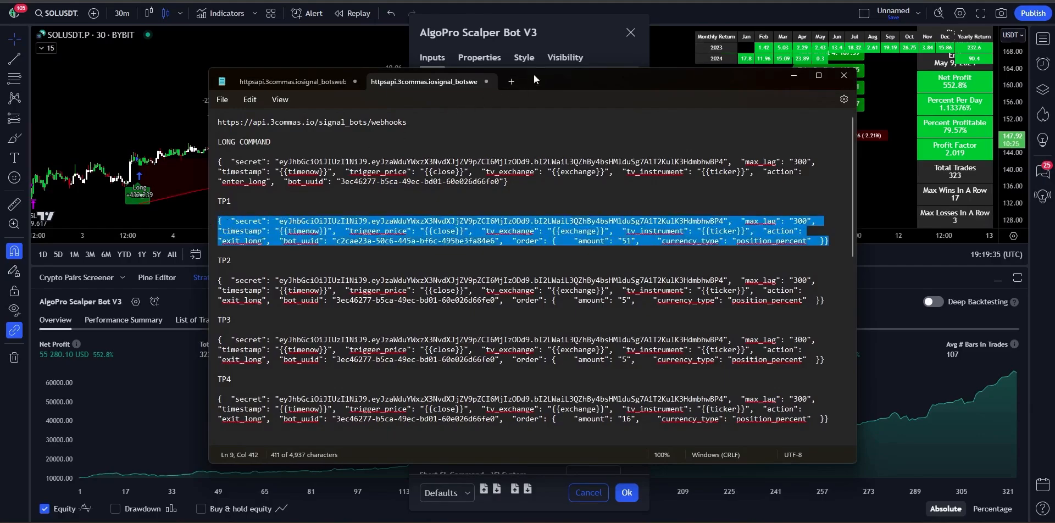
{"action": "left_click", "coordinate": [567, 31]}
{"action": "scroll", "coordinate": [555, 193], "scroll_direction": "down", "scroll_amount": 1}
{"action": "left_click", "coordinate": [590, 190]}
{"action": "key", "text": "ctrl+v"}
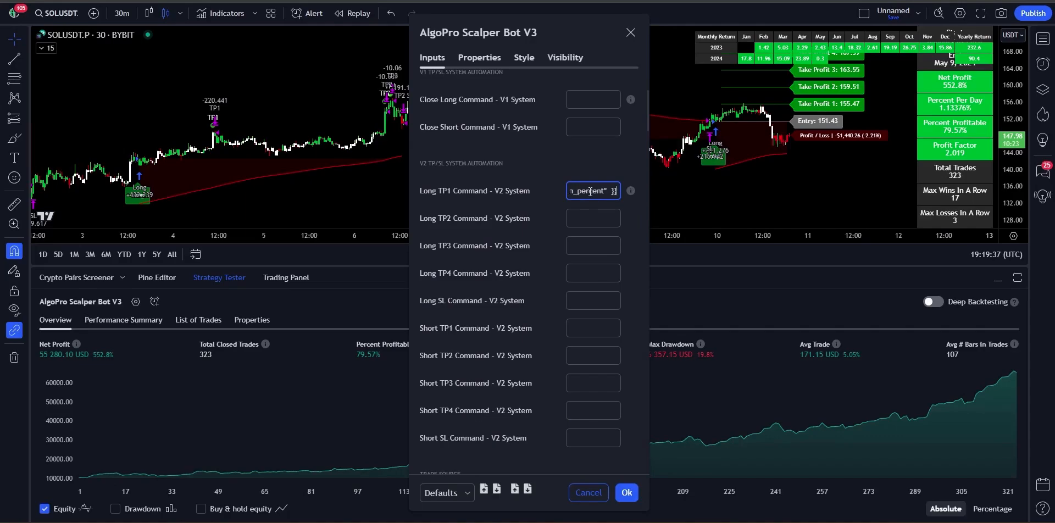
{"action": "left_click", "coordinate": [551, 179]}
Step: Paste the TP2 JSON from the notes into the Long TP2 Command field
{"action": "left_click", "coordinate": [757, 520]}
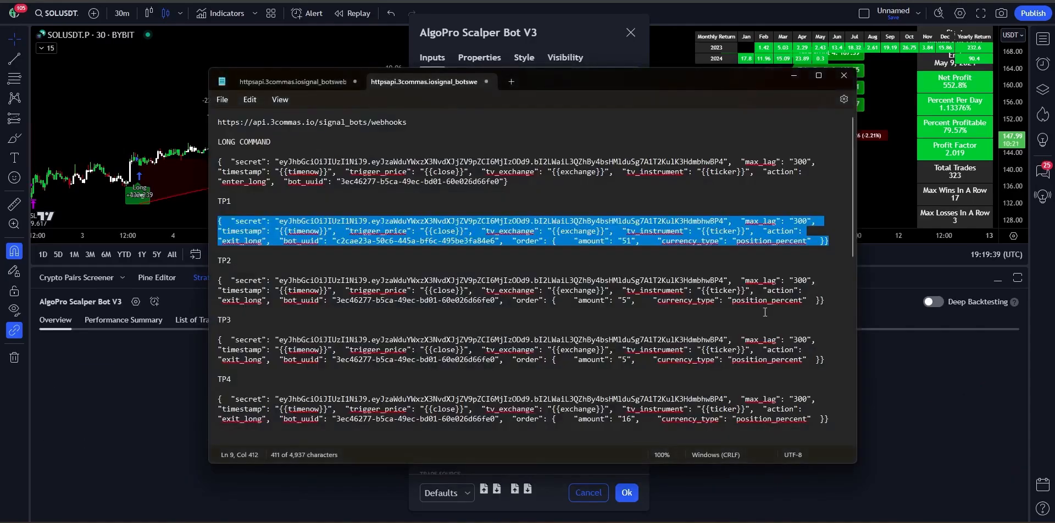
{"action": "left_click_drag", "start_coordinate": [824, 300], "coordinate": [224, 281]}
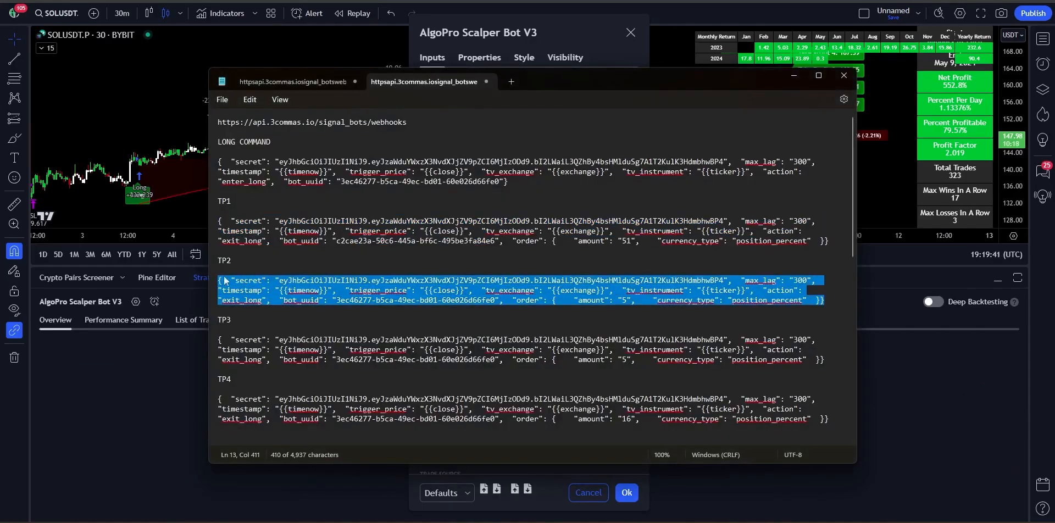
{"action": "left_click", "coordinate": [582, 35]}
{"action": "left_click", "coordinate": [590, 218]}
{"action": "key", "text": "ctrl+v"}
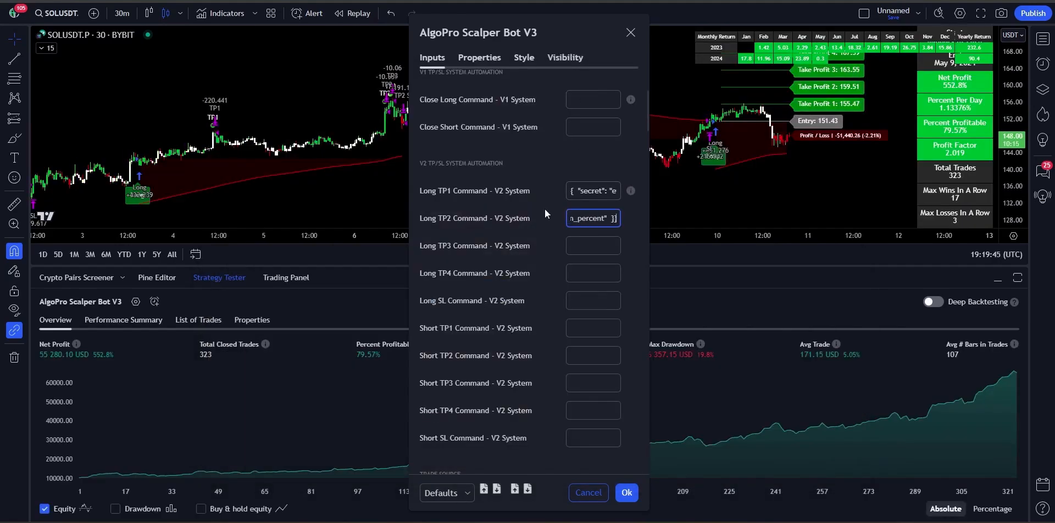
{"action": "left_click", "coordinate": [545, 206]}
Step: Copy the TP3 JSON from the notes into the Long TP3 Command field
{"action": "key", "text": "alt+Tab"}
{"action": "scroll", "coordinate": [648, 374], "scroll_direction": "down", "scroll_amount": 1}
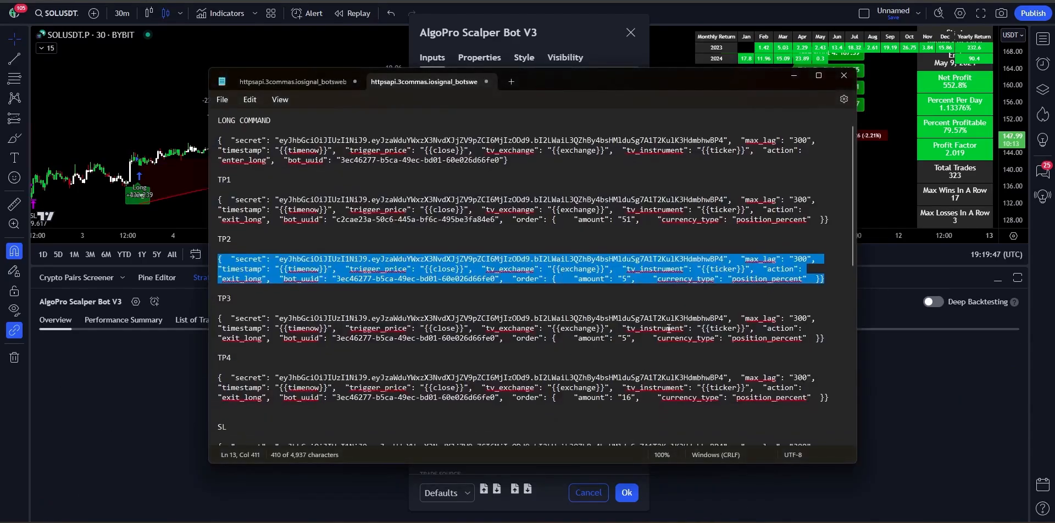
{"action": "left_click_drag", "start_coordinate": [832, 324], "coordinate": [218, 303]}
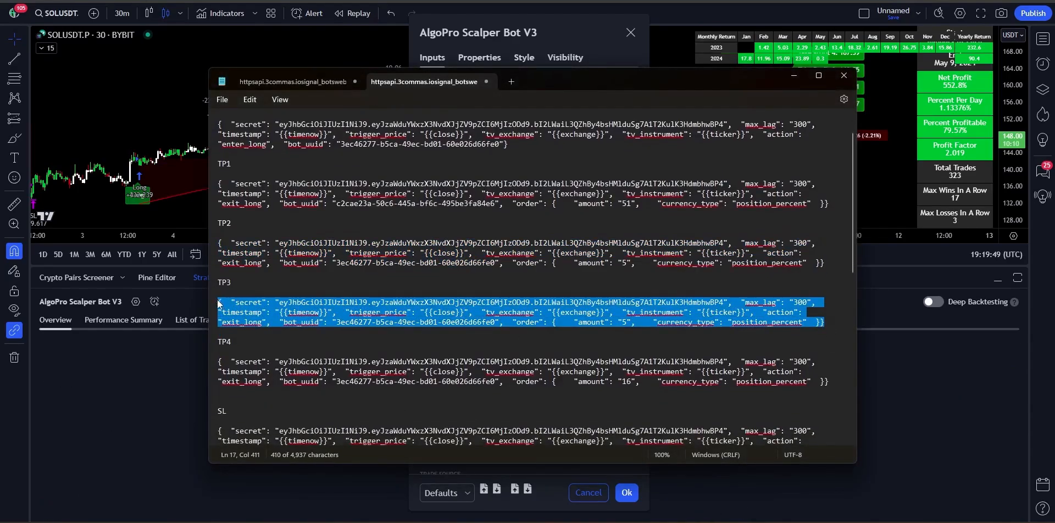
{"action": "key", "text": "ctrl+c"}
{"action": "key", "text": "alt+Tab"}
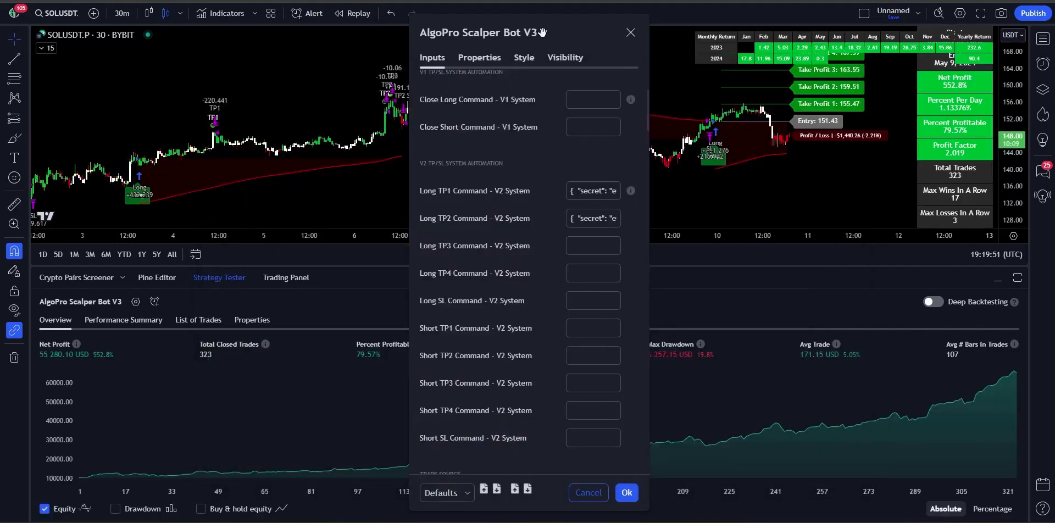
{"action": "left_click", "coordinate": [587, 246]}
{"action": "key", "text": "ctrl+v"}
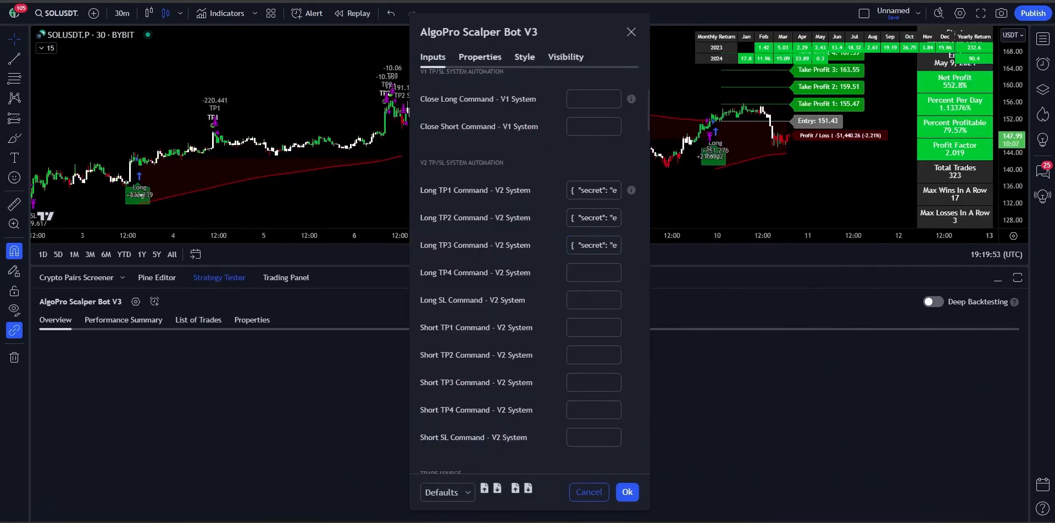
Step: Copy the TP4 JSON from the notes into the Long TP4 Command field
{"action": "key", "text": "alt+Tab"}
{"action": "scroll", "coordinate": [846, 376], "scroll_direction": "down", "scroll_amount": 1}
{"action": "left_click_drag", "start_coordinate": [831, 361], "coordinate": [218, 342]}
{"action": "key", "text": "ctrl+c"}
{"action": "key", "text": "alt+Tab"}
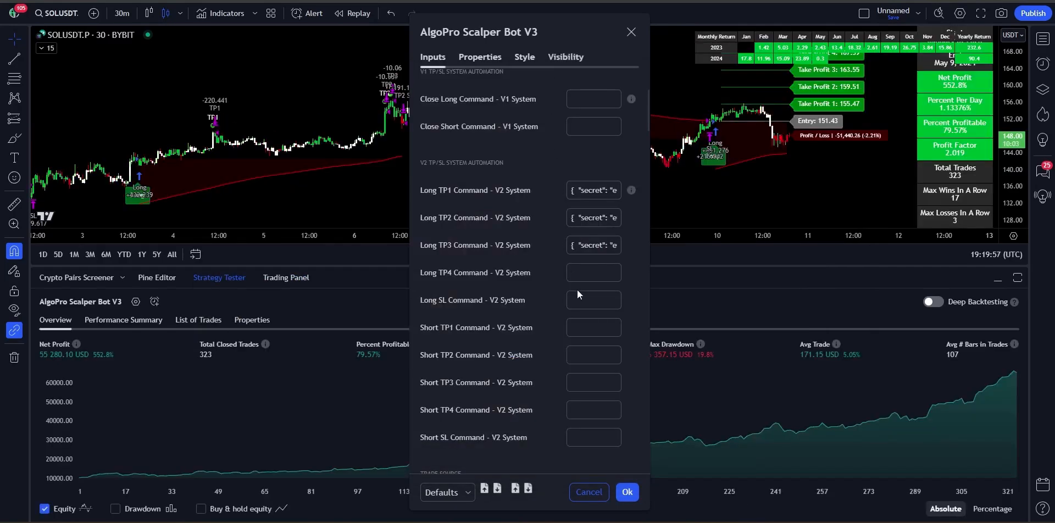
{"action": "left_click", "coordinate": [588, 272]}
{"action": "key", "text": "ctrl+v"}
{"action": "left_click", "coordinate": [551, 263]}
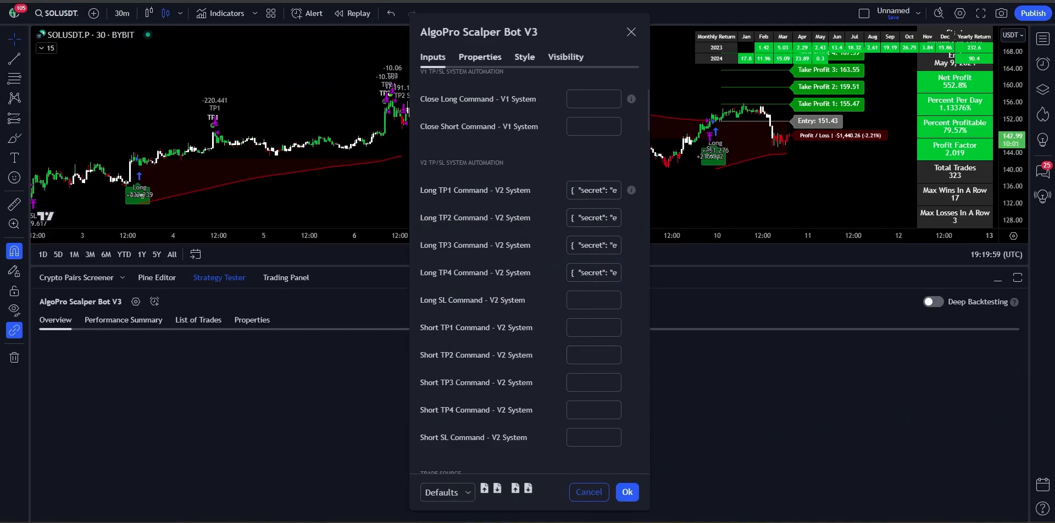
Step: Paste the long SL JSON into the Long SL Command field and apply the Close Long V1 value
{"action": "key", "text": "alt+Tab"}
{"action": "scroll", "coordinate": [610, 384], "scroll_direction": "down", "scroll_amount": 1}
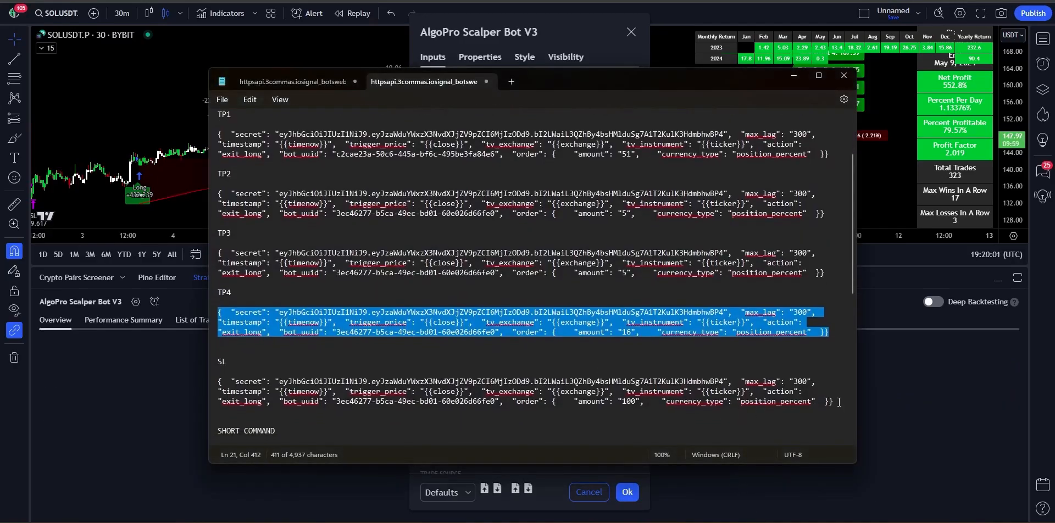
{"action": "left_click_drag", "start_coordinate": [839, 402], "coordinate": [218, 381]}
{"action": "right_click", "coordinate": [307, 369]}
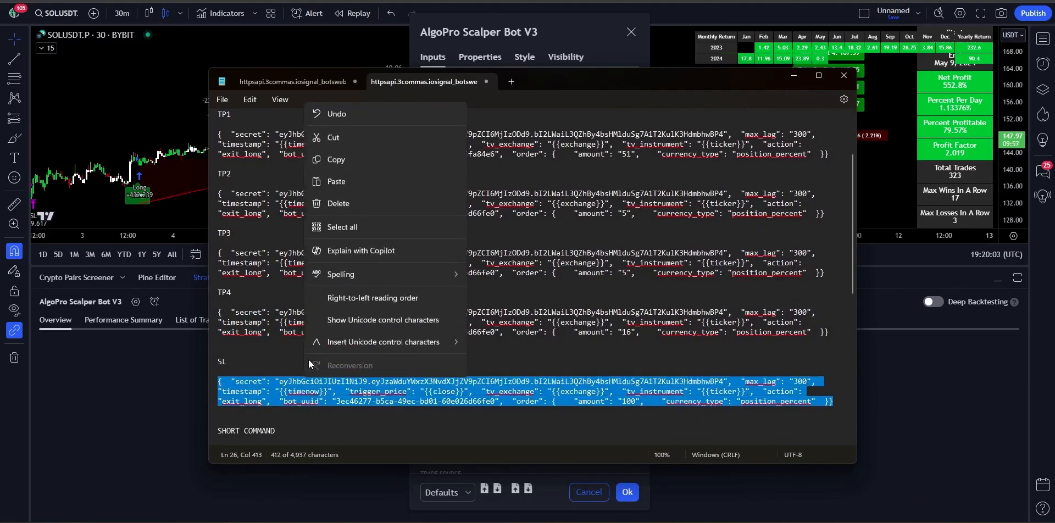
{"action": "left_click", "coordinate": [354, 158]}
{"action": "left_click", "coordinate": [533, 32]}
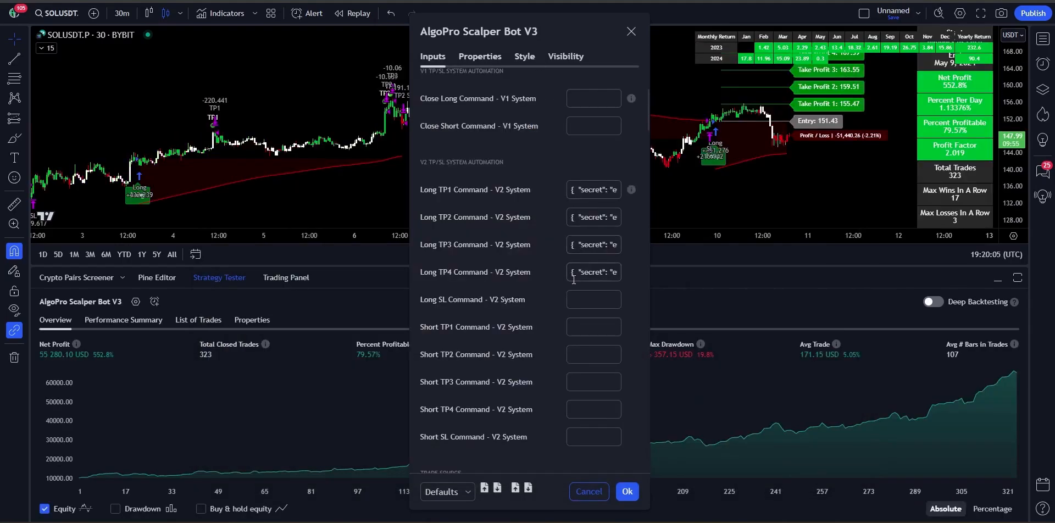
{"action": "left_click", "coordinate": [601, 299]}
{"action": "key", "text": "ctrl+v"}
{"action": "scroll", "coordinate": [579, 164], "scroll_direction": "up", "scroll_amount": 1}
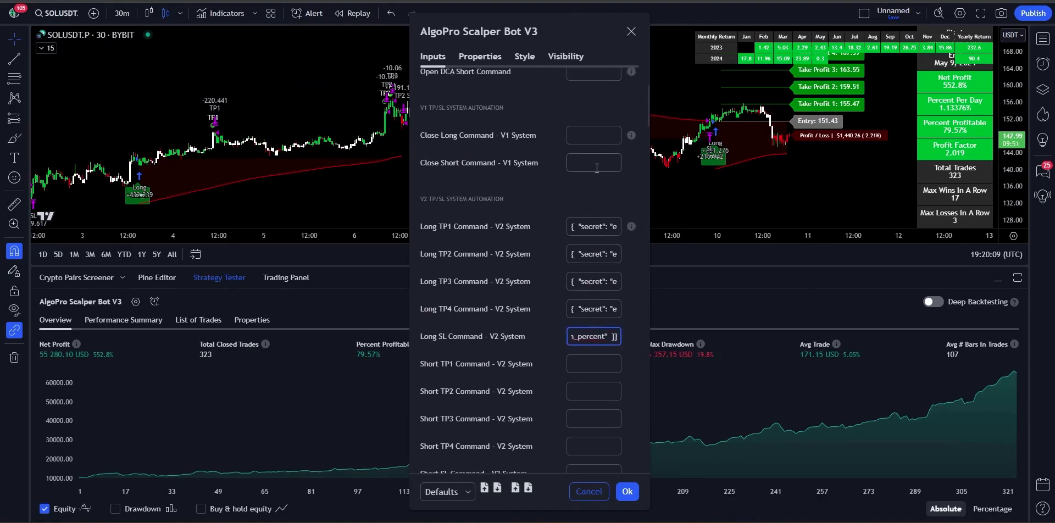
{"action": "left_click", "coordinate": [597, 137]}
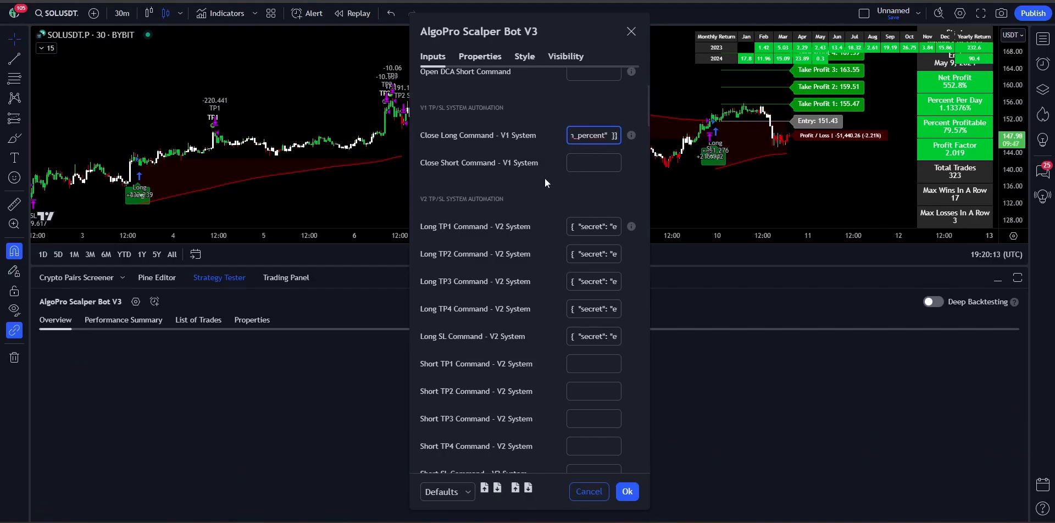
{"action": "left_click", "coordinate": [545, 197]}
Step: Paste the short TP1 JSON from the notes into the Short TP1 Command field
{"action": "left_click", "coordinate": [753, 521]}
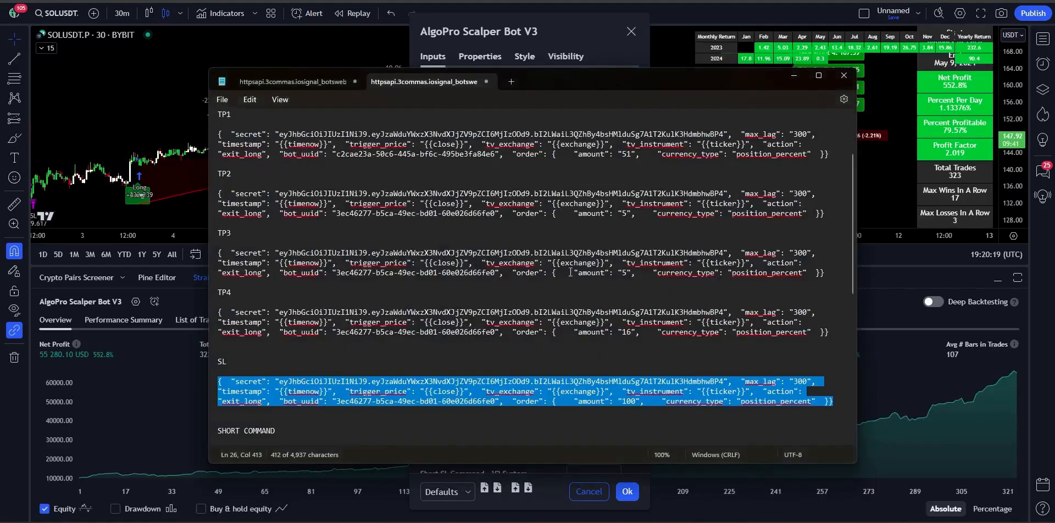
{"action": "scroll", "coordinate": [567, 336], "scroll_direction": "down", "scroll_amount": 5}
{"action": "scroll", "coordinate": [498, 326], "scroll_direction": "down", "scroll_amount": 3}
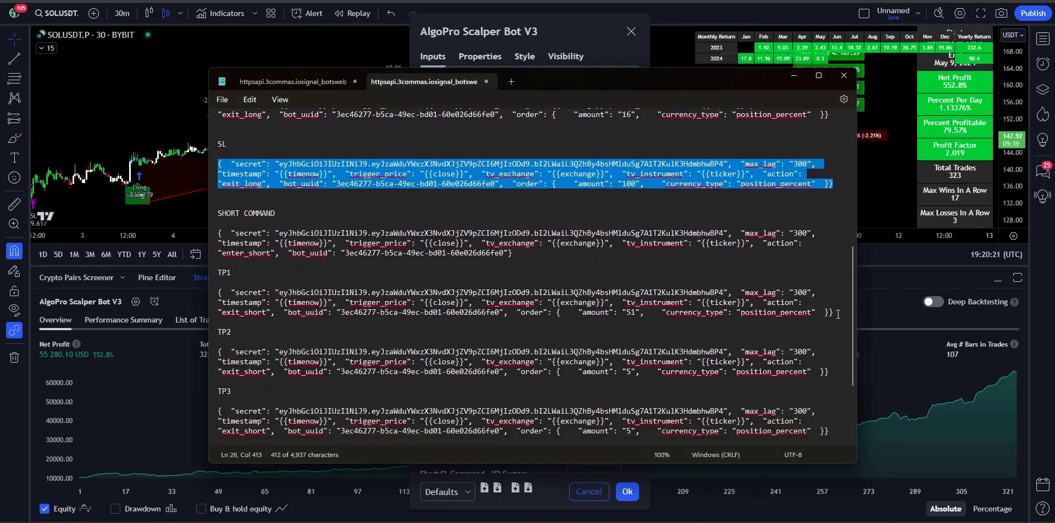
{"action": "left_click_drag", "start_coordinate": [838, 314], "coordinate": [218, 294]}
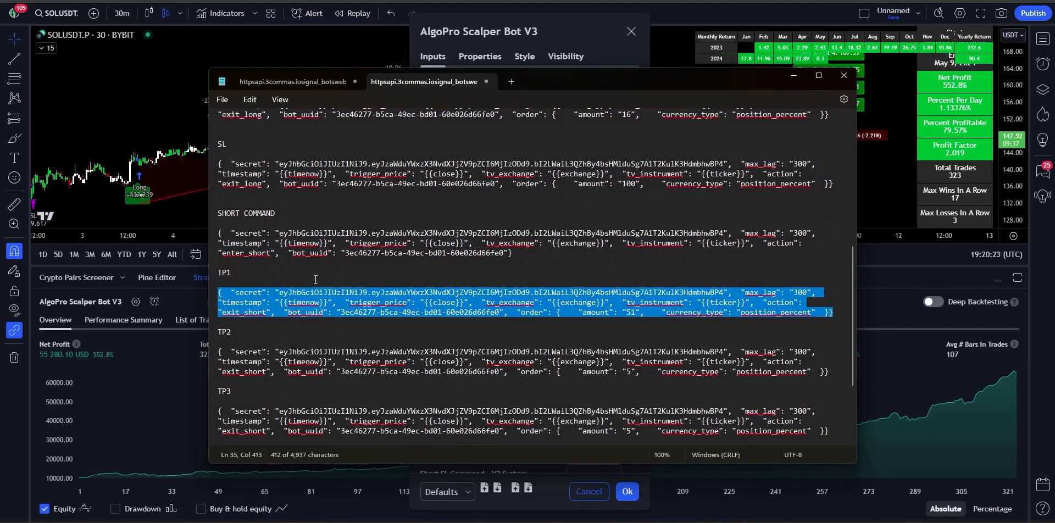
{"action": "left_click", "coordinate": [512, 67]}
{"action": "scroll", "coordinate": [548, 285], "scroll_direction": "down", "scroll_amount": 4}
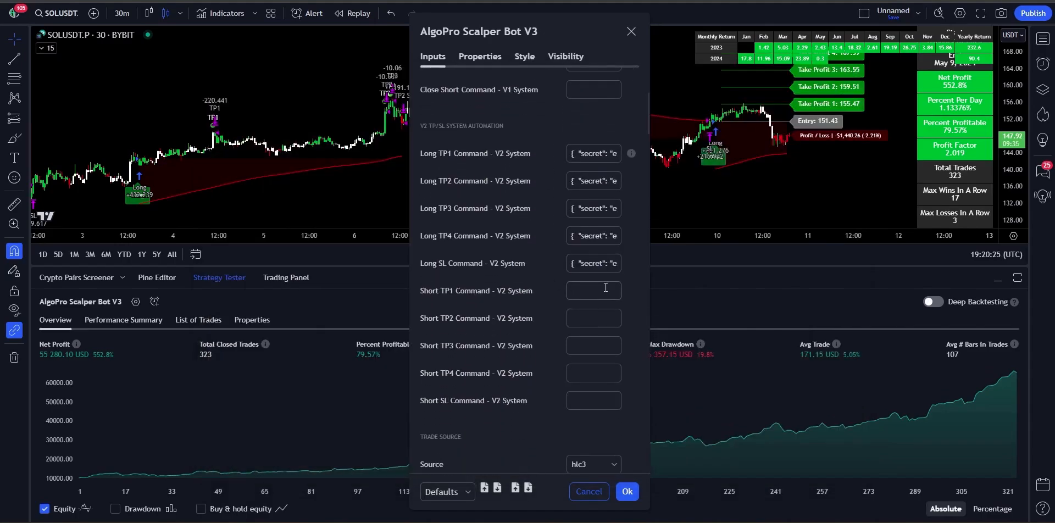
{"action": "left_click", "coordinate": [569, 290]}
{"action": "key", "text": "ctrl+v"}
Step: Paste the short TP2 JSON from the notes into the Short TP2 Command field
{"action": "key", "text": "alt+Tab"}
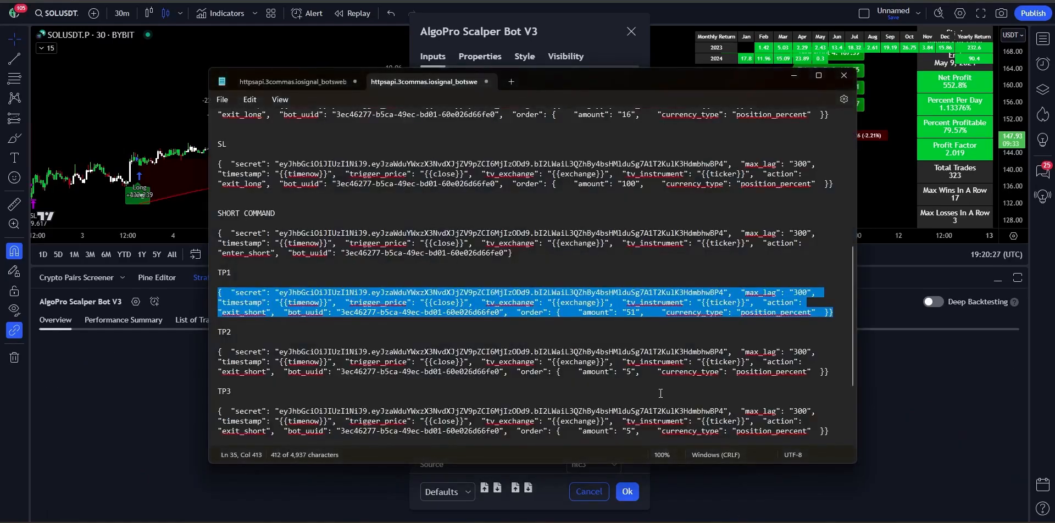
{"action": "scroll", "coordinate": [825, 356], "scroll_direction": "down", "scroll_amount": 1}
{"action": "left_click_drag", "start_coordinate": [828, 361], "coordinate": [217, 342]}
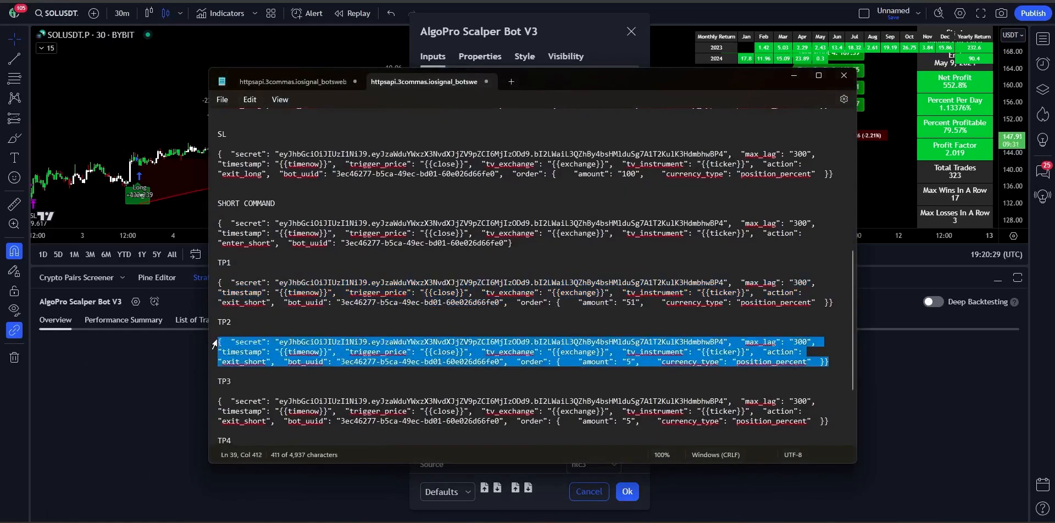
{"action": "key", "text": "alt+Tab"}
{"action": "left_click", "coordinate": [589, 316]}
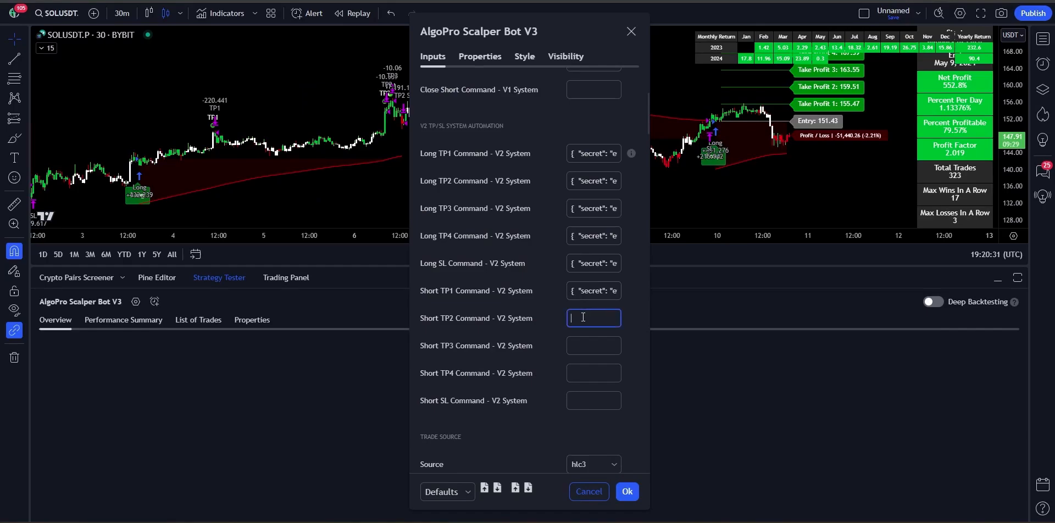
{"action": "key", "text": "ctrl+v"}
Step: Paste the short TP3 JSON from the notes into the Short TP3 Command field
{"action": "mouse_move", "coordinate": [758, 520]}
{"action": "left_click", "coordinate": [758, 478]}
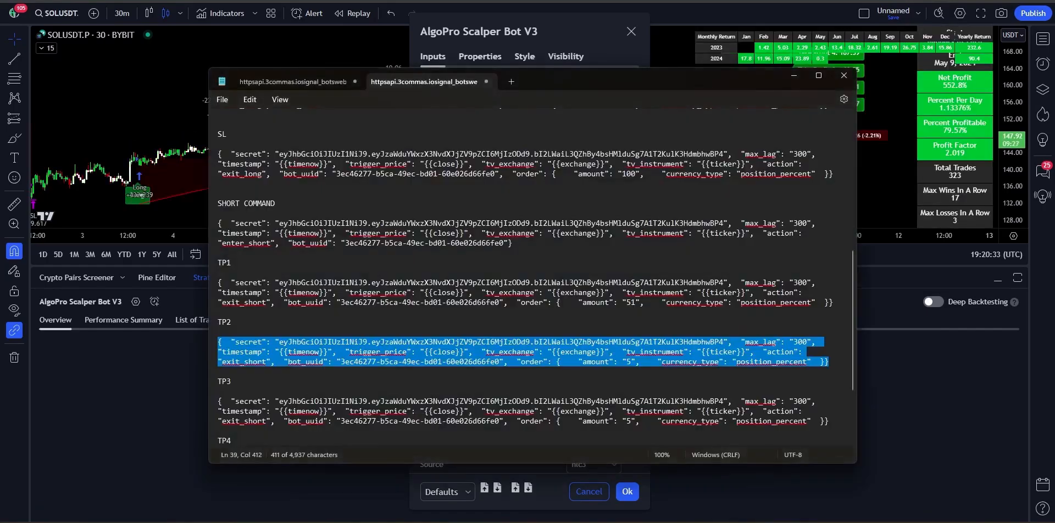
{"action": "scroll", "coordinate": [549, 286], "scroll_direction": "down", "scroll_amount": 1}
{"action": "left_click", "coordinate": [830, 393]}
{"action": "left_click_drag", "start_coordinate": [831, 392], "coordinate": [200, 374]}
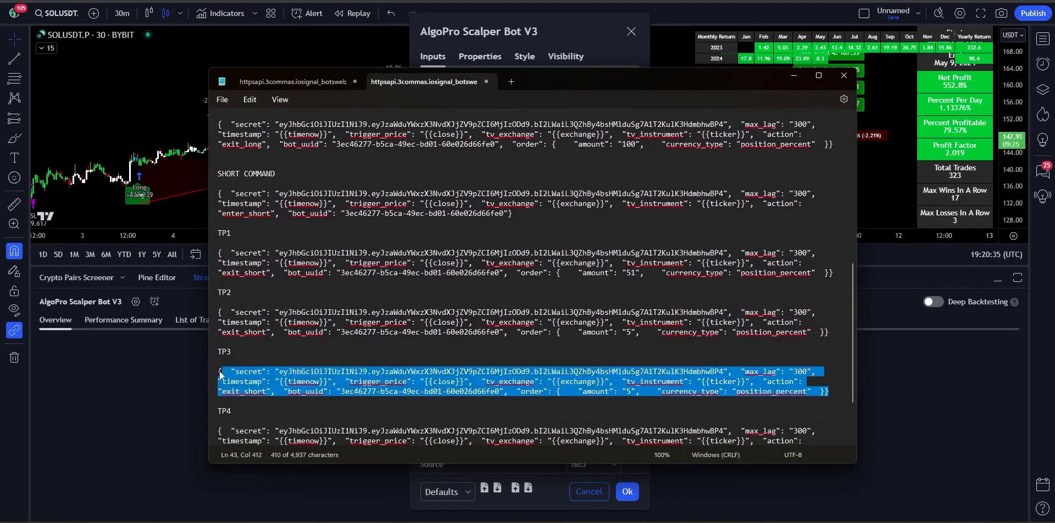
{"action": "left_click", "coordinate": [574, 26]}
{"action": "left_click", "coordinate": [587, 350]}
{"action": "key", "text": "ctrl+v"}
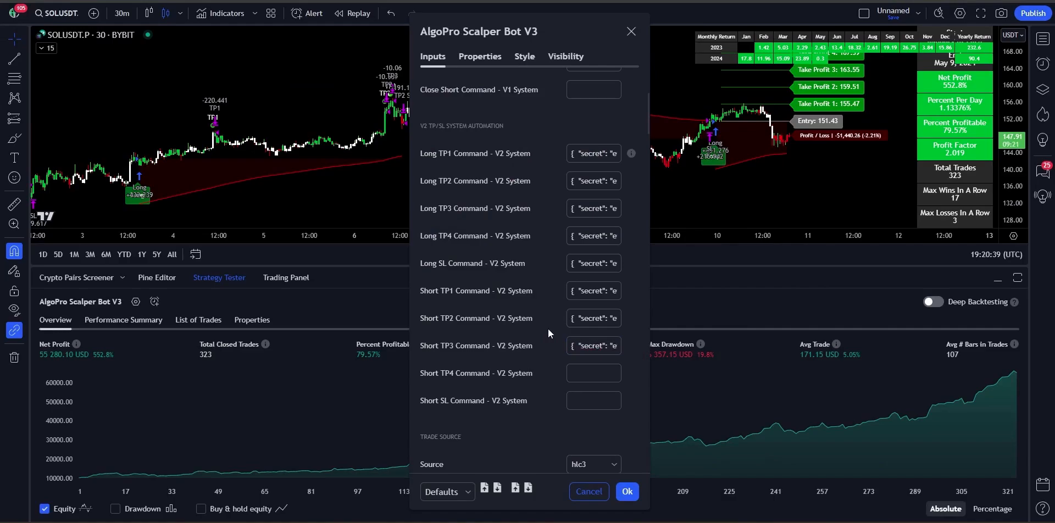
Step: Paste the short TP4 JSON from the notes into the Short TP4 Command field
{"action": "key", "text": "alt+Tab"}
{"action": "scroll", "coordinate": [837, 414], "scroll_direction": "down", "scroll_amount": 2}
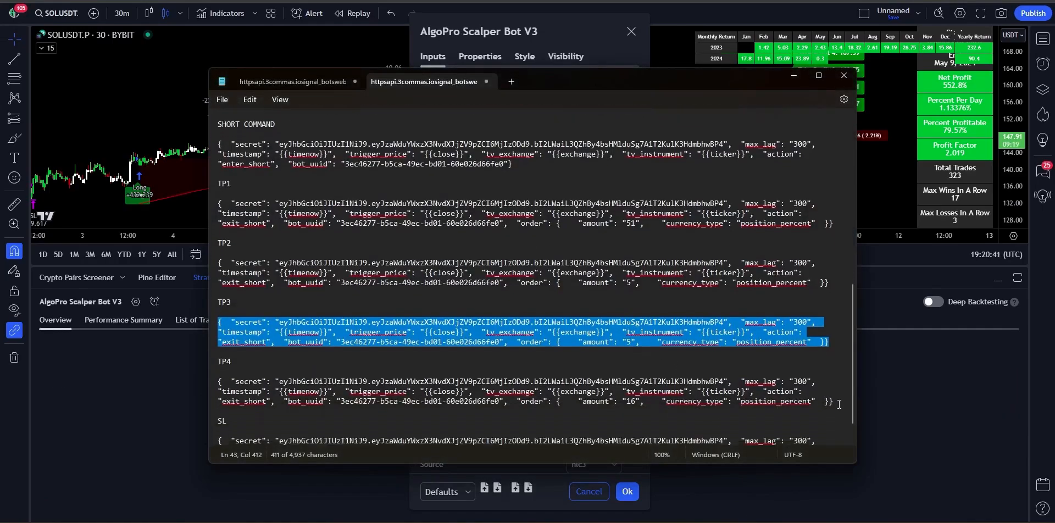
{"action": "left_click_drag", "start_coordinate": [838, 405], "coordinate": [218, 381]}
{"action": "key", "text": "ctrl+c"}
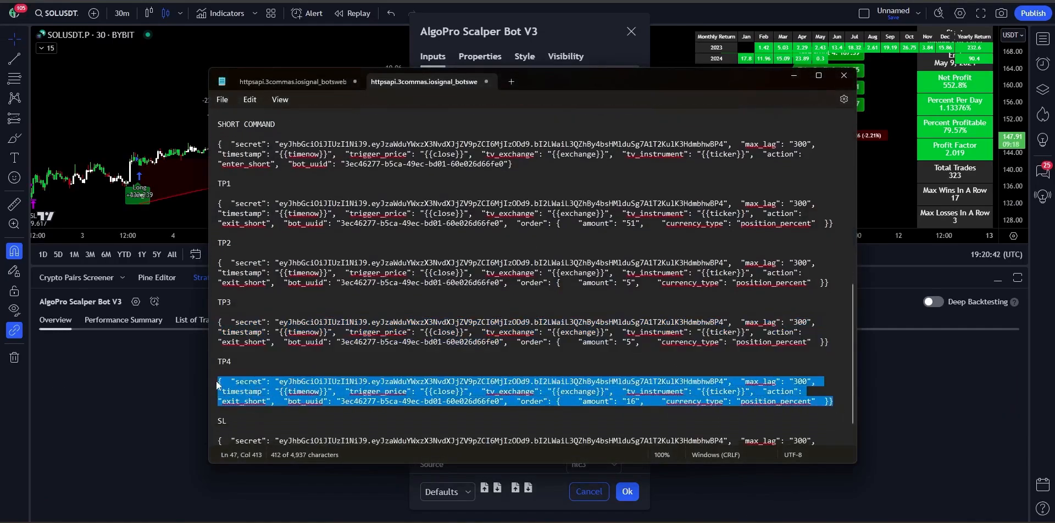
{"action": "left_click", "coordinate": [570, 41]}
{"action": "left_click", "coordinate": [597, 377]}
{"action": "key", "text": "ctrl+v"}
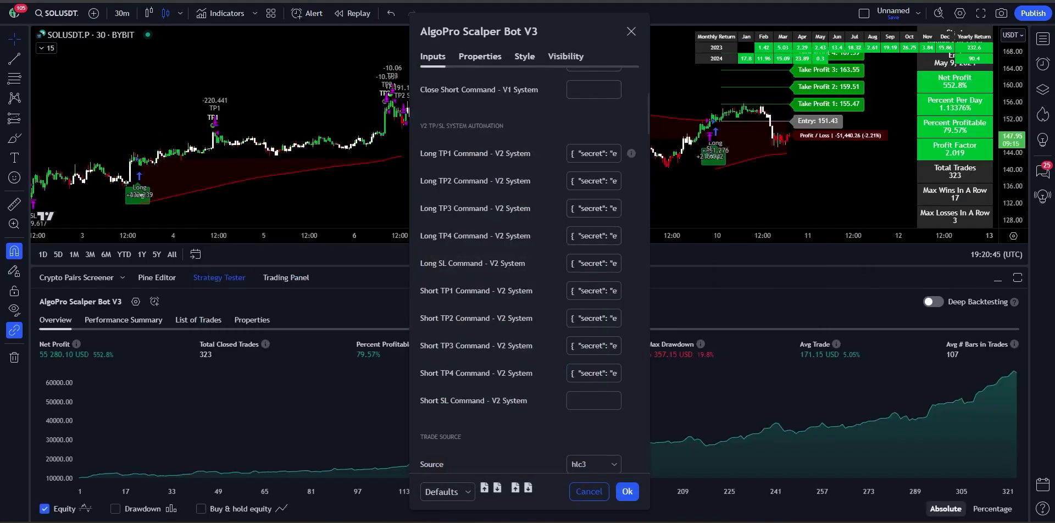
Step: Paste the short SL JSON into Short SL Command and the 3Commas command into Close Short Command
{"action": "key", "text": "alt+Tab"}
{"action": "scroll", "coordinate": [723, 438], "scroll_direction": "down", "scroll_amount": 1}
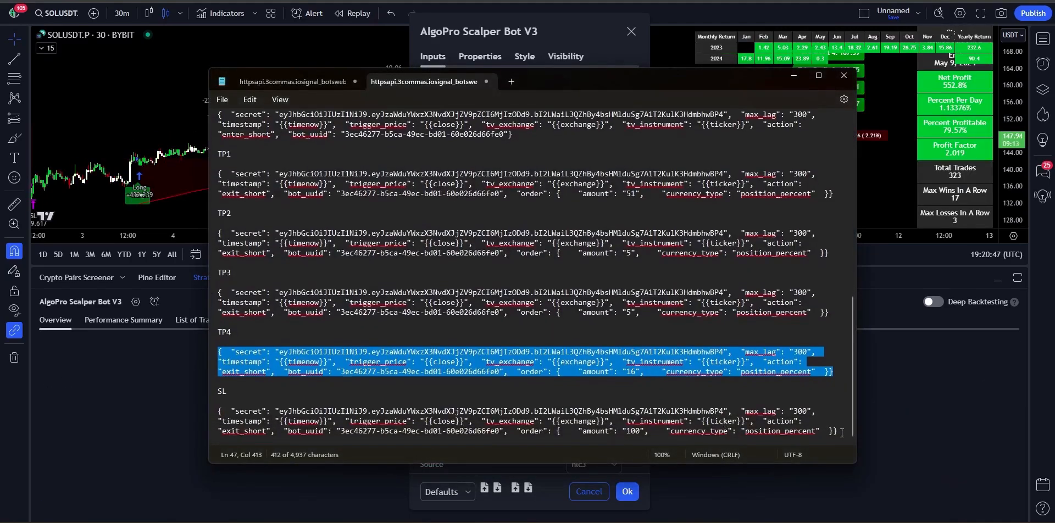
{"action": "left_click_drag", "start_coordinate": [842, 432], "coordinate": [211, 418]}
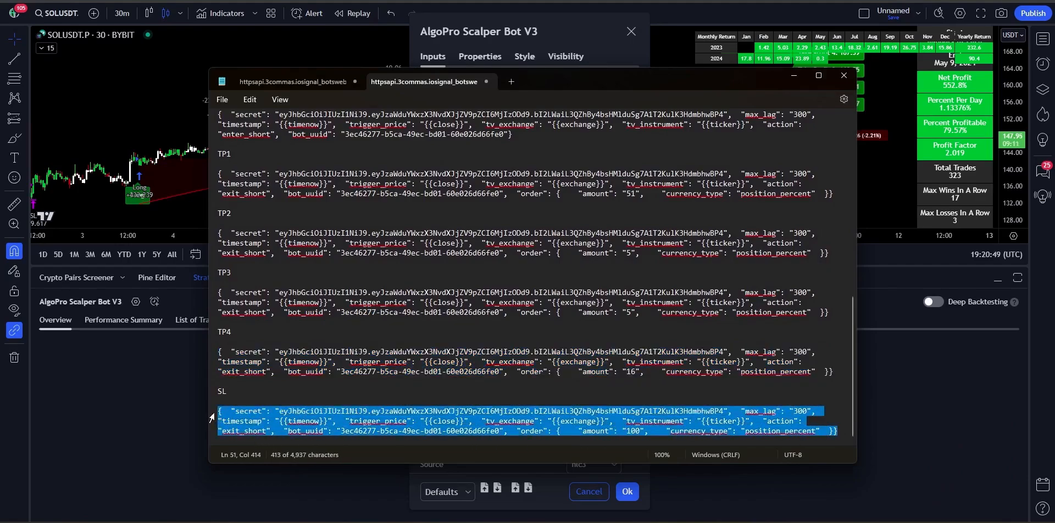
{"action": "key", "text": "ctrl+c"}
{"action": "key", "text": "alt+Tab"}
{"action": "left_click", "coordinate": [594, 400]}
{"action": "key", "text": "ctrl+v"}
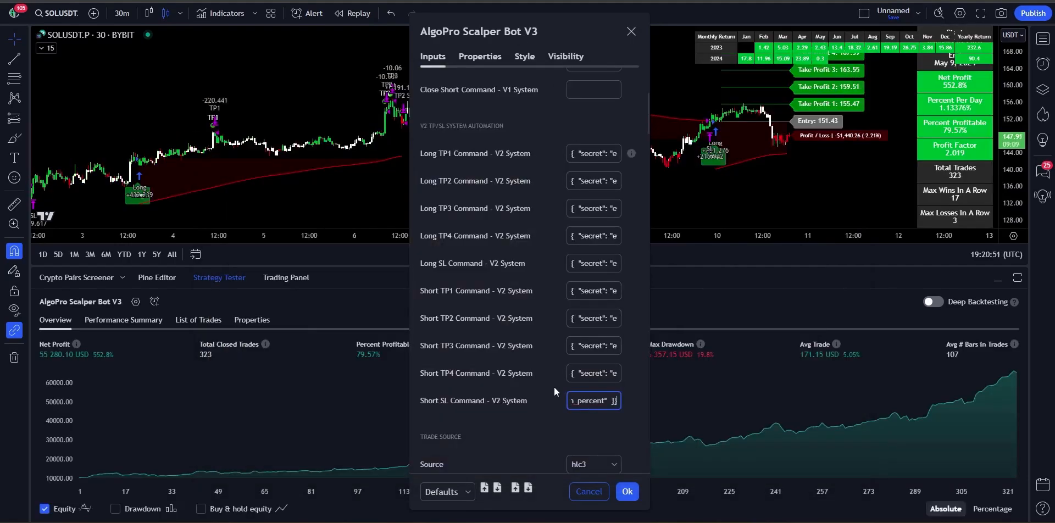
{"action": "scroll", "coordinate": [556, 385], "scroll_direction": "up", "scroll_amount": 3}
{"action": "key", "text": "ctrl+v"}
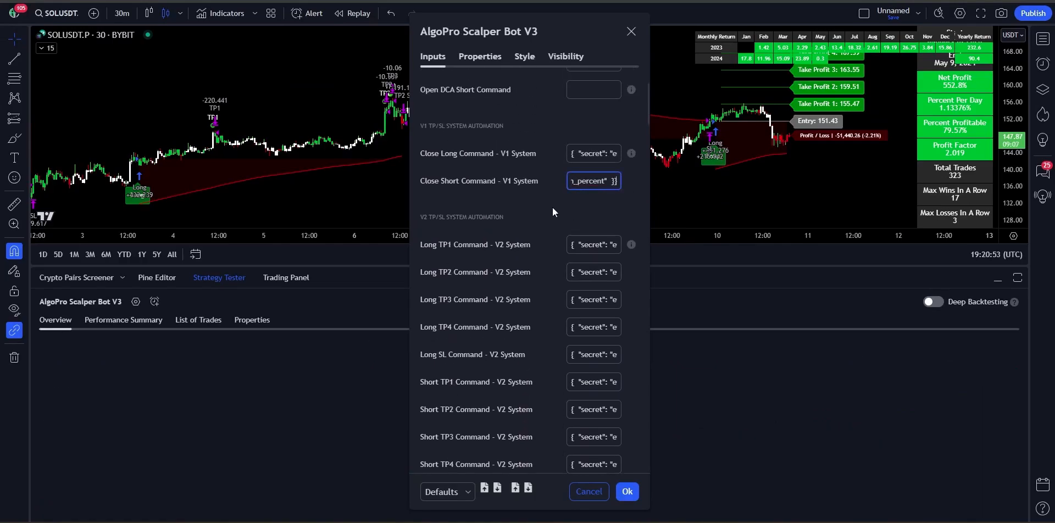
{"action": "scroll", "coordinate": [552, 220], "scroll_direction": "up", "scroll_amount": 1}
Step: Review every command field in the Inputs tab, then confirm the AlgoPro Scalper Bot V3 settings with Ok
{"action": "scroll", "coordinate": [551, 238], "scroll_direction": "up", "scroll_amount": 4}
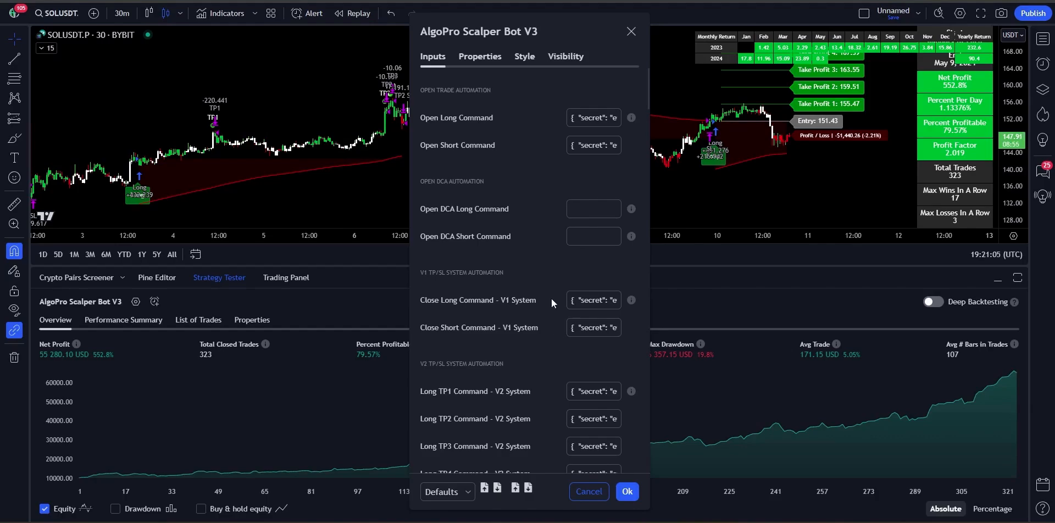
{"action": "scroll", "coordinate": [578, 372], "scroll_direction": "down", "scroll_amount": 1}
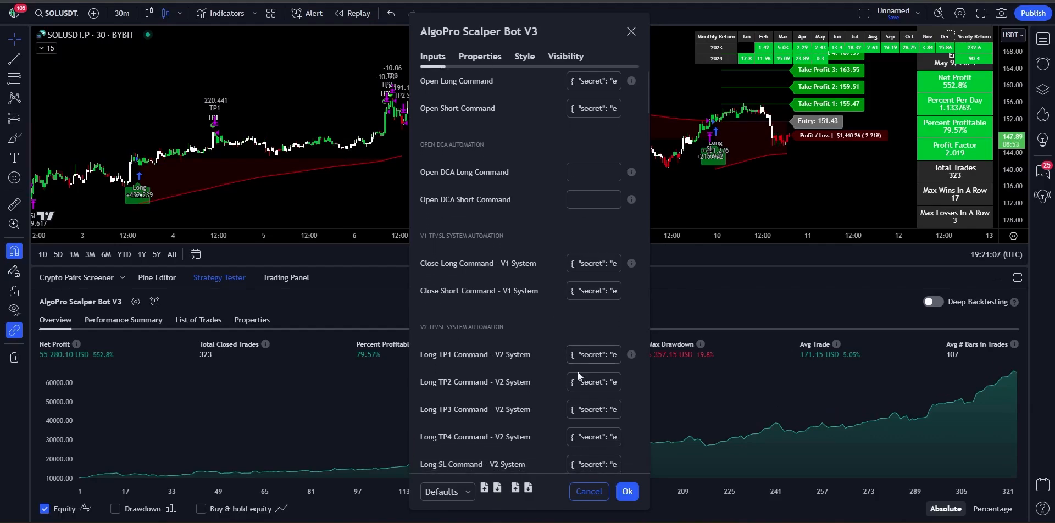
{"action": "scroll", "coordinate": [552, 362], "scroll_direction": "down", "scroll_amount": 4}
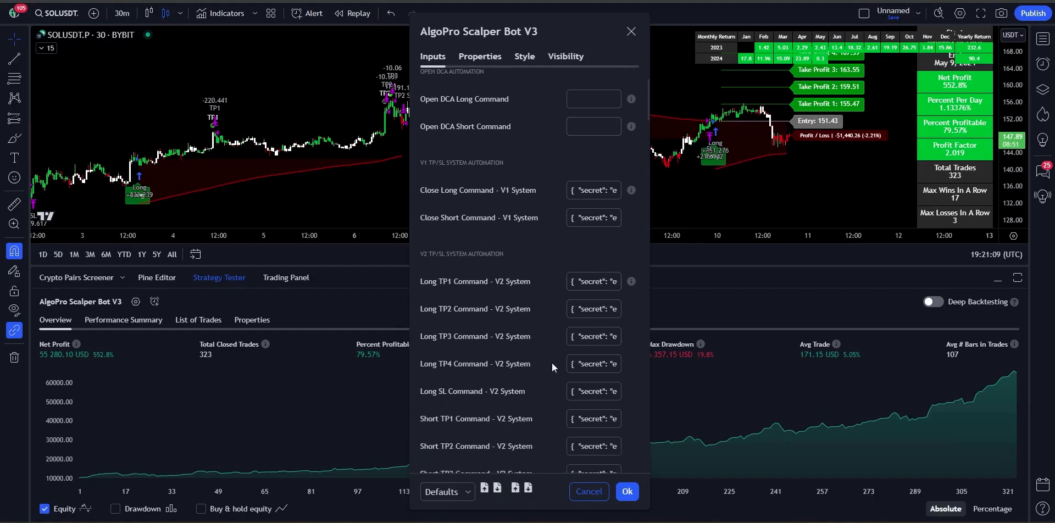
{"action": "left_click", "coordinate": [628, 491]}
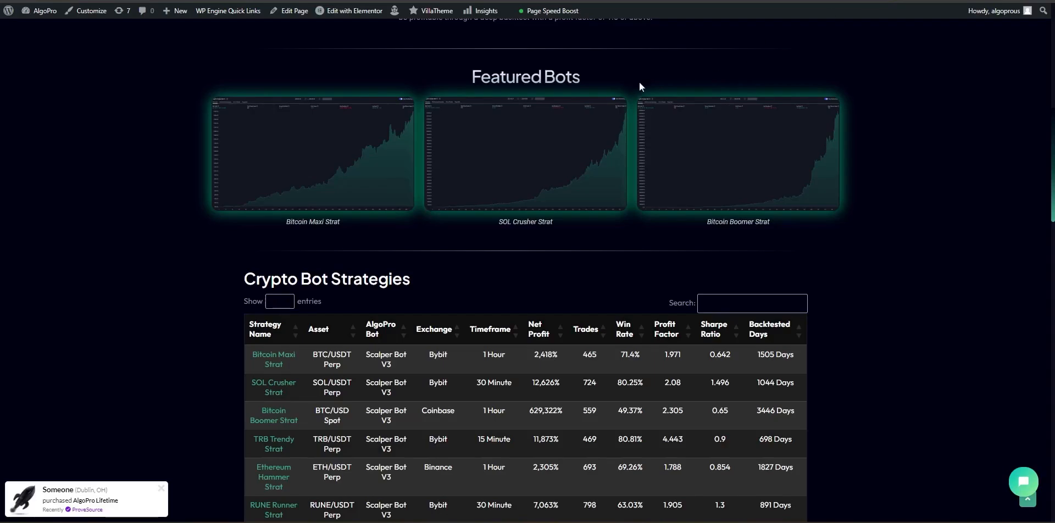
Step: Copy the {{strategy.order.alert_message}} code block from the Automate Your AlgoPro Bot guide page
{"action": "scroll", "coordinate": [559, 157], "scroll_direction": "up", "scroll_amount": 2}
{"action": "scroll", "coordinate": [559, 157], "scroll_direction": "up", "scroll_amount": 5}
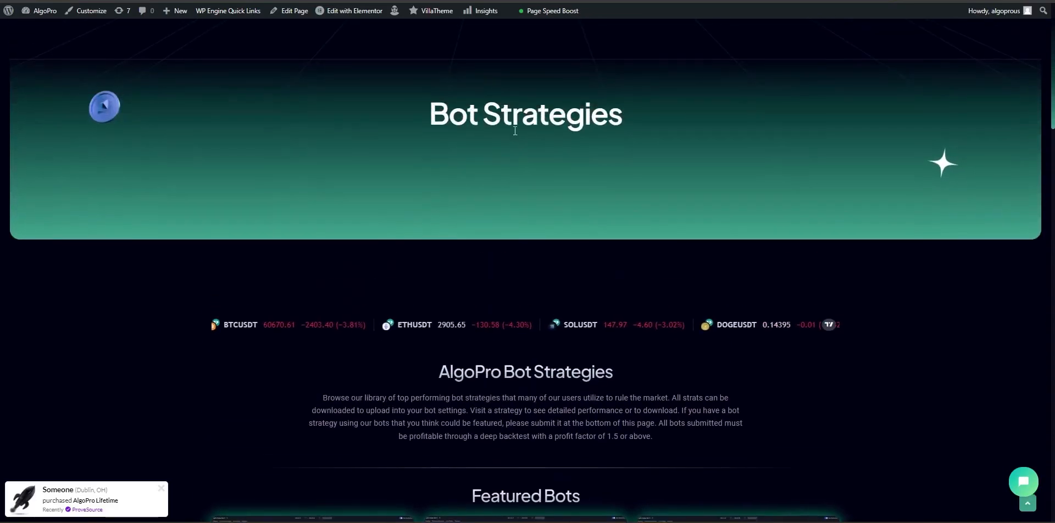
{"action": "mouse_move", "coordinate": [418, 55]}
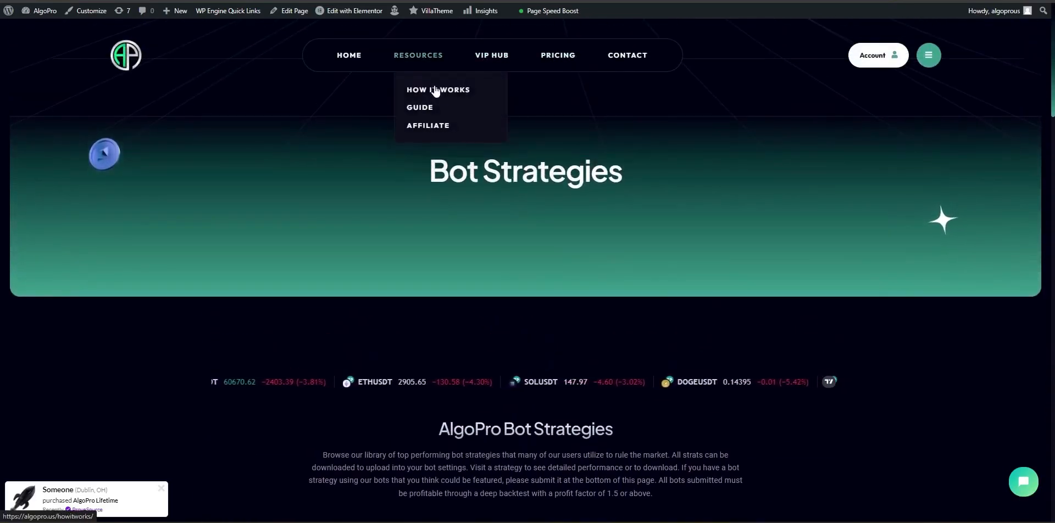
{"action": "left_click", "coordinate": [432, 101]}
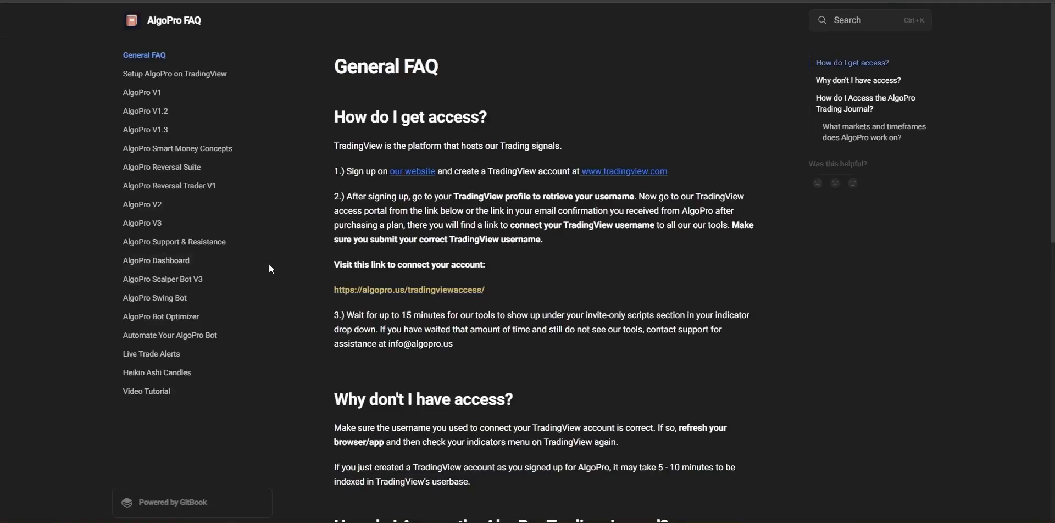
{"action": "left_click", "coordinate": [179, 336]}
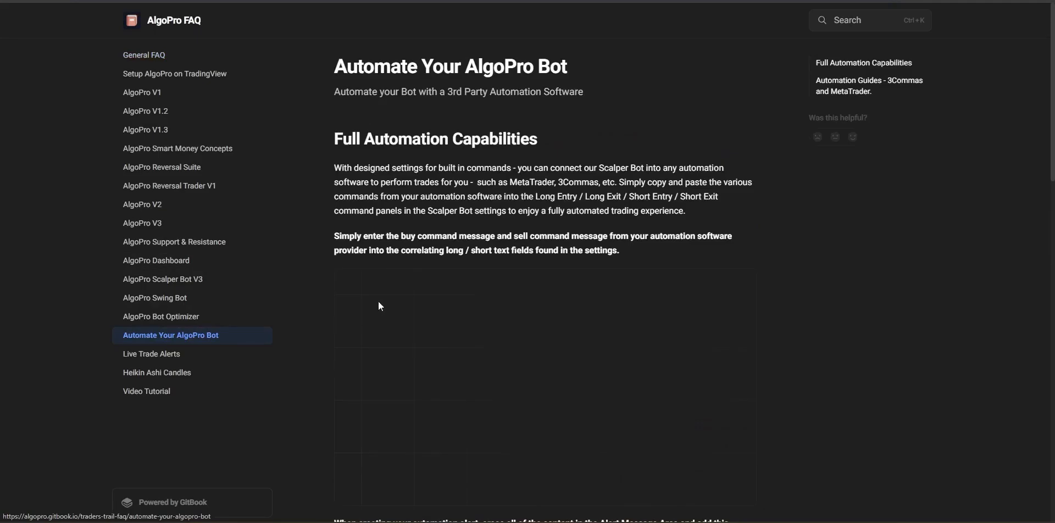
{"action": "scroll", "coordinate": [547, 306], "scroll_direction": "down", "scroll_amount": 5}
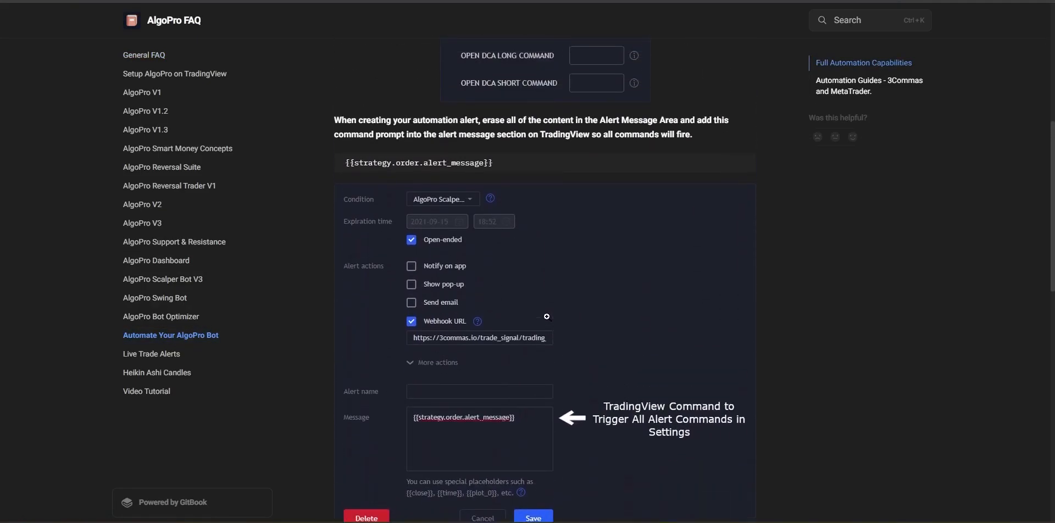
{"action": "scroll", "coordinate": [547, 316], "scroll_direction": "up", "scroll_amount": 1}
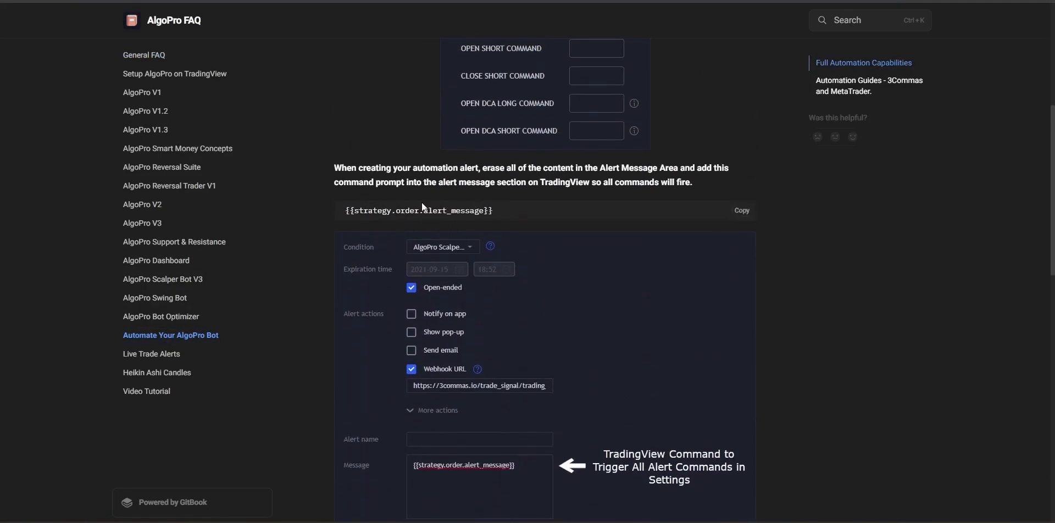
{"action": "scroll", "coordinate": [465, 199], "scroll_direction": "up", "scroll_amount": 1}
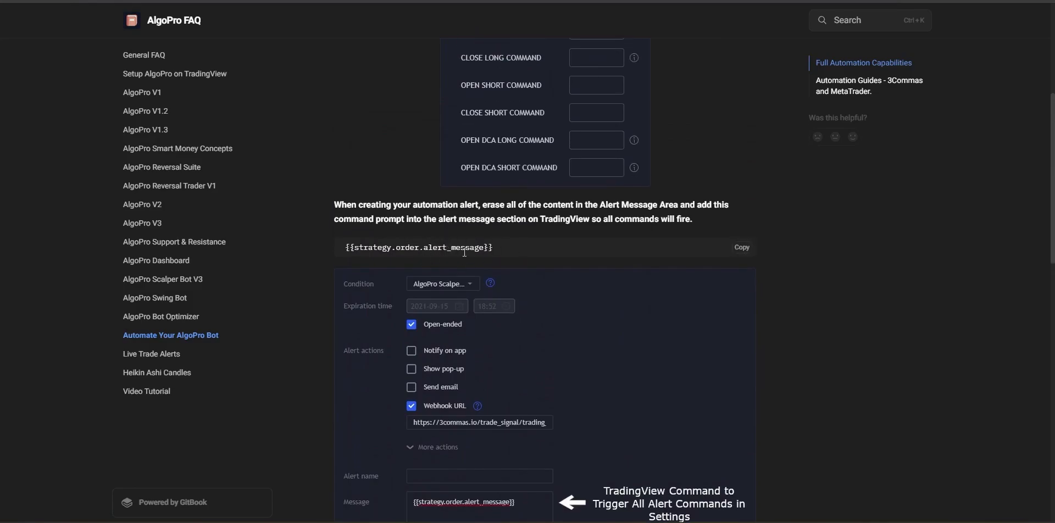
{"action": "left_click", "coordinate": [744, 252]}
{"action": "key", "text": "alt+Tab"}
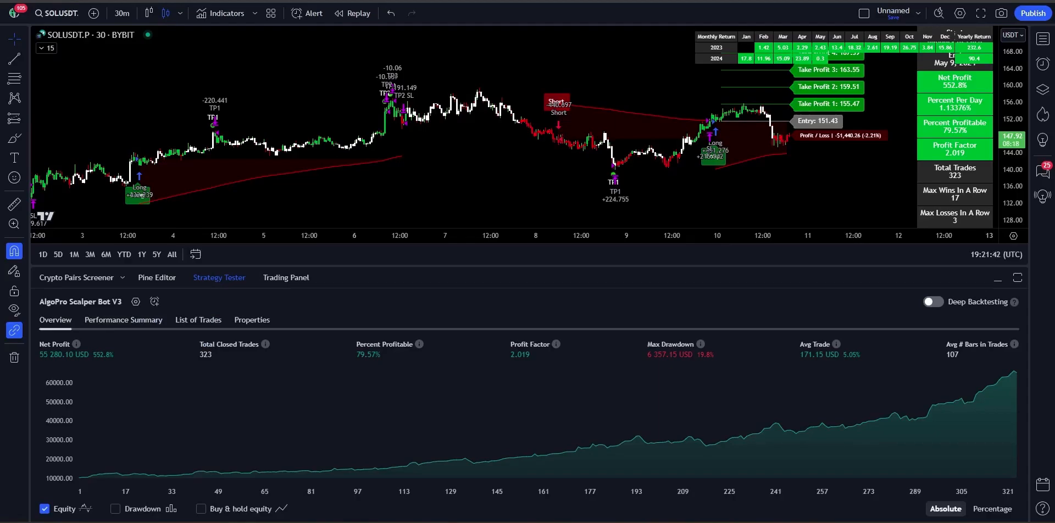
Step: Start a new strategy alert and replace its message with {{strategy.order.alert_message}}
{"action": "left_click", "coordinate": [154, 302]}
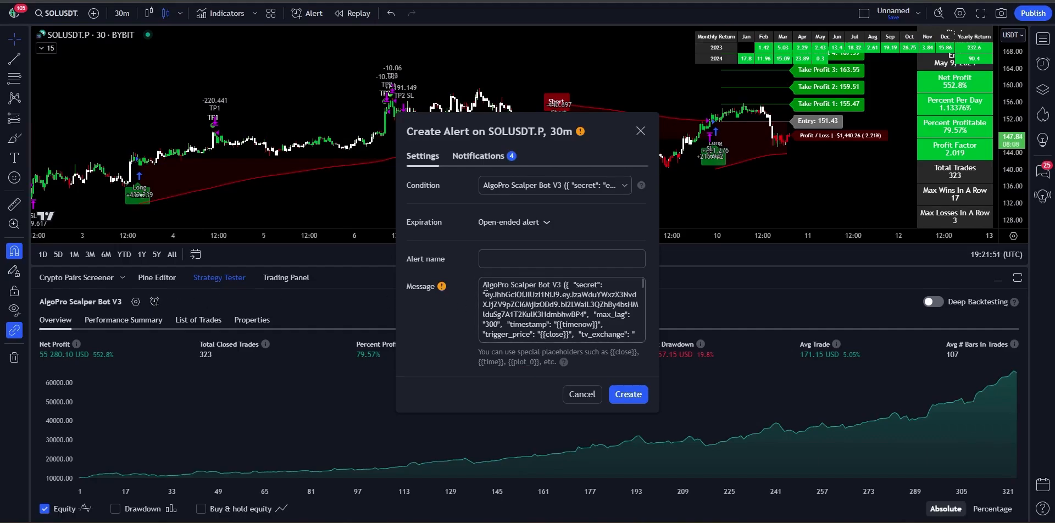
{"action": "triple_click", "coordinate": [527, 302]}
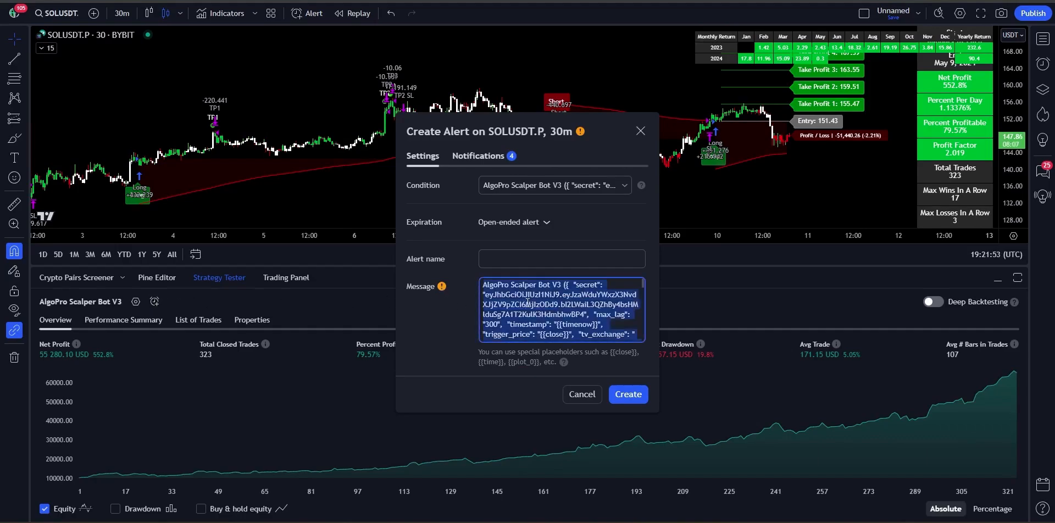
{"action": "key", "text": "BackSpace"}
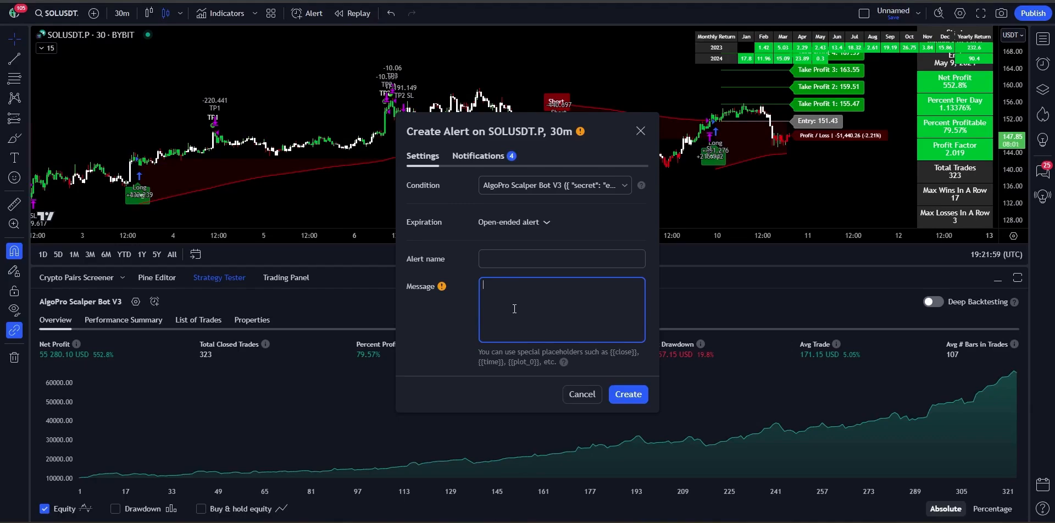
{"action": "key", "text": "ctrl+v"}
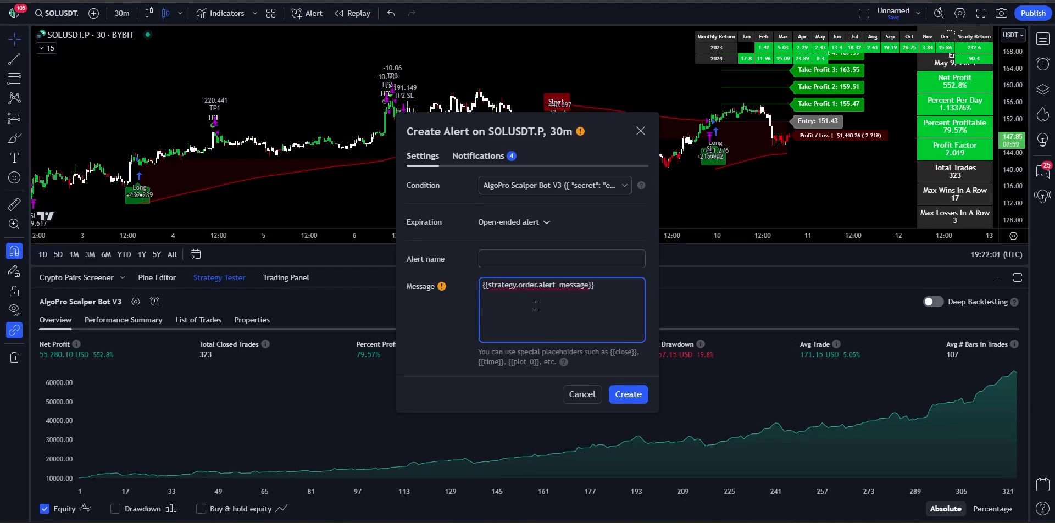
Step: Name the alert TEST
{"action": "left_click", "coordinate": [536, 259]}
{"action": "type", "text": "TEST"}
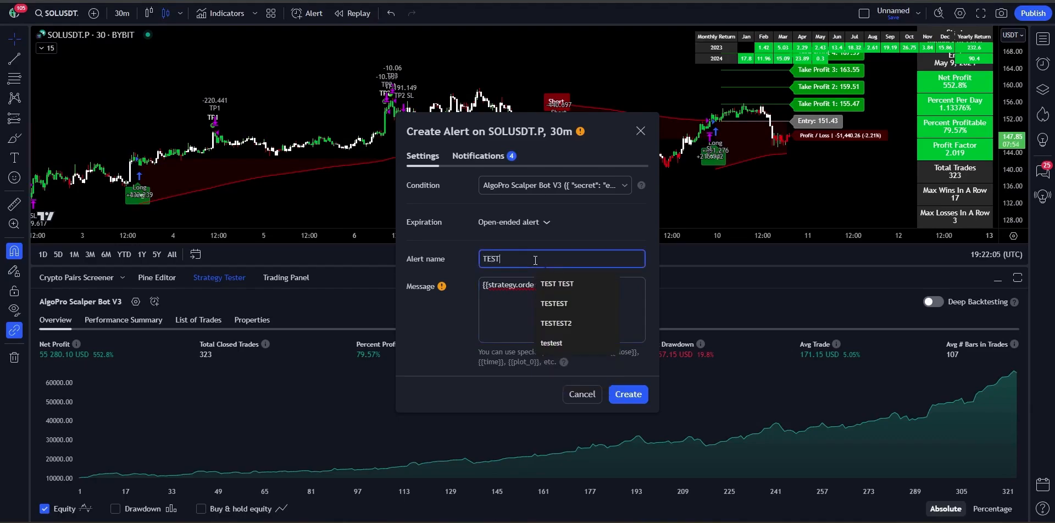
{"action": "left_click", "coordinate": [466, 274]}
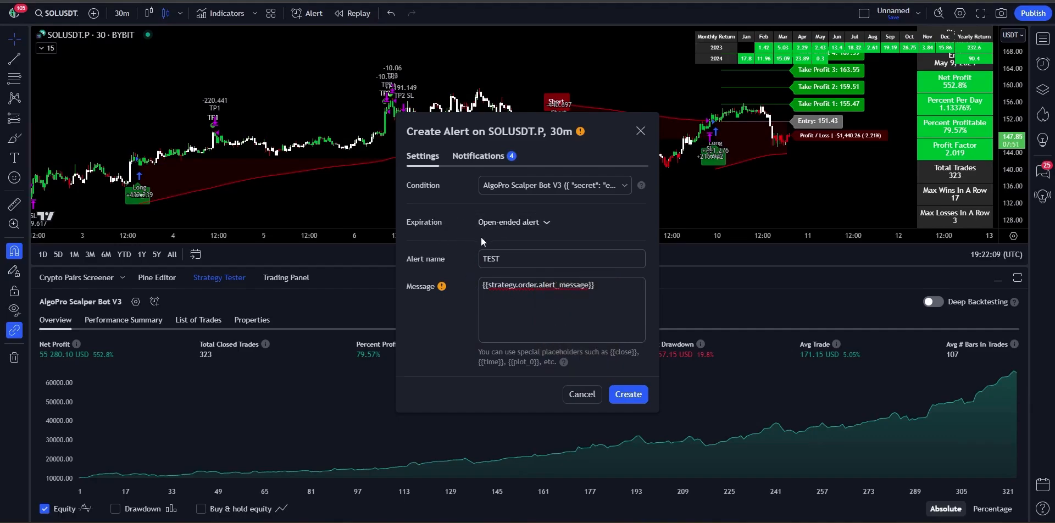
Step: Show the alert's notification options and copy the 3Commas webhook URL from the notes
{"action": "left_click", "coordinate": [484, 156]}
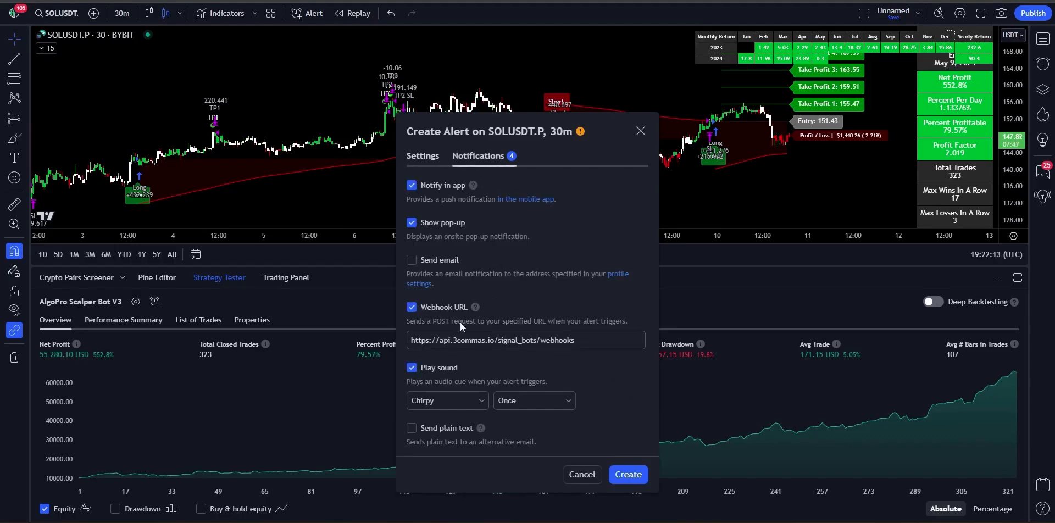
{"action": "left_click", "coordinate": [753, 520]}
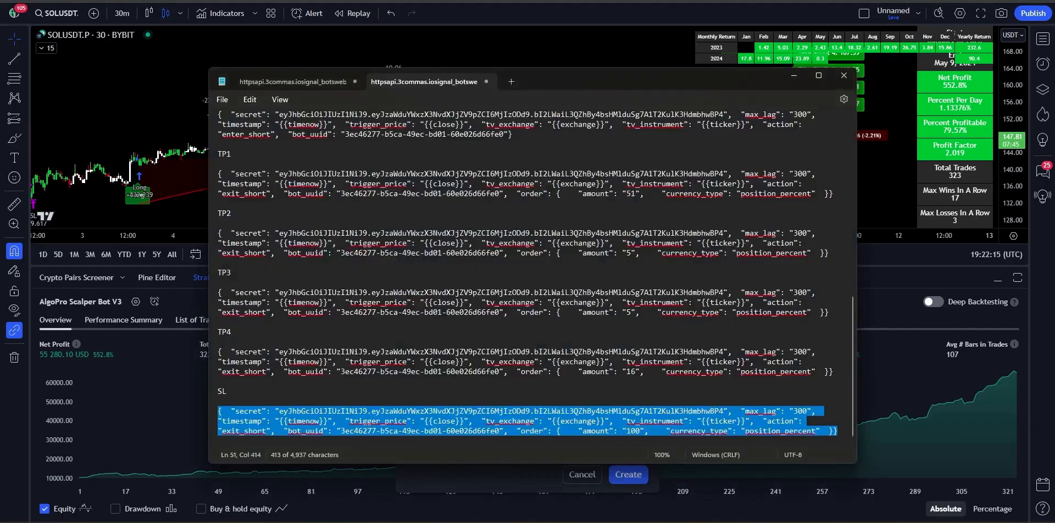
{"action": "scroll", "coordinate": [471, 239], "scroll_direction": "up", "scroll_amount": 7}
{"action": "scroll", "coordinate": [477, 261], "scroll_direction": "up", "scroll_amount": 7}
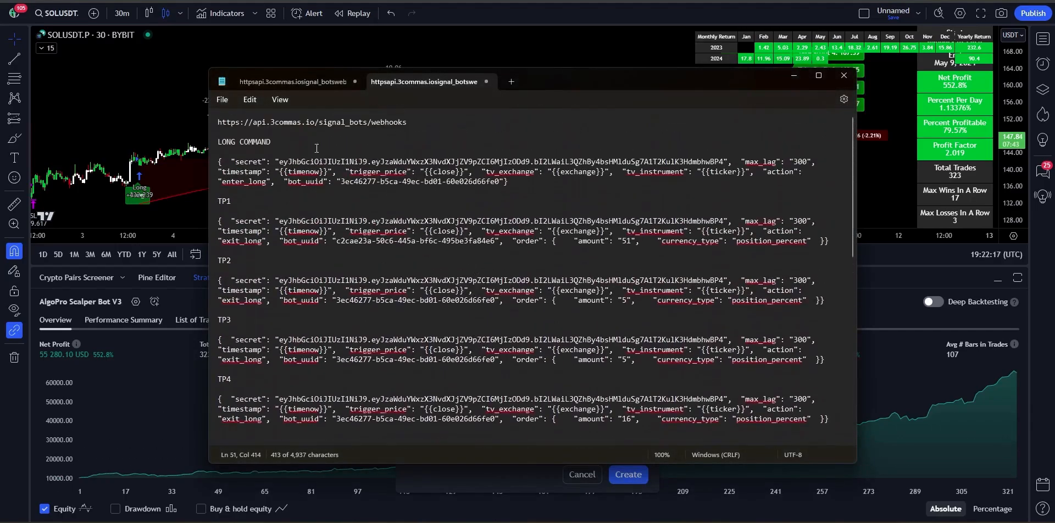
{"action": "left_click_drag", "start_coordinate": [408, 131], "coordinate": [218, 122]}
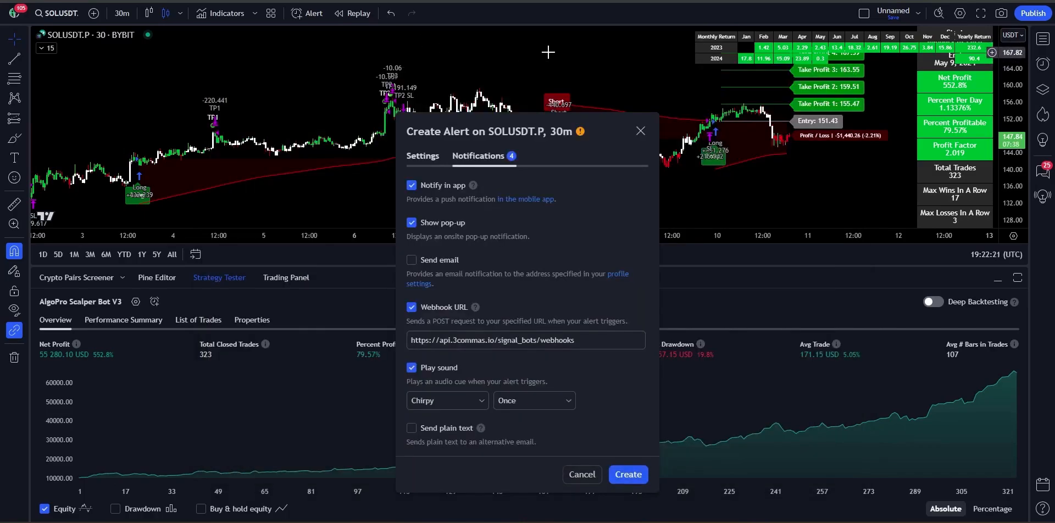
Step: Paste the 3Commas webhook URL into Webhook URL and create the TEST alert
{"action": "left_click", "coordinate": [544, 58]}
{"action": "left_click", "coordinate": [536, 339]}
{"action": "left_click_drag", "start_coordinate": [537, 339], "coordinate": [393, 346]}
{"action": "key", "text": "ctrl+v"}
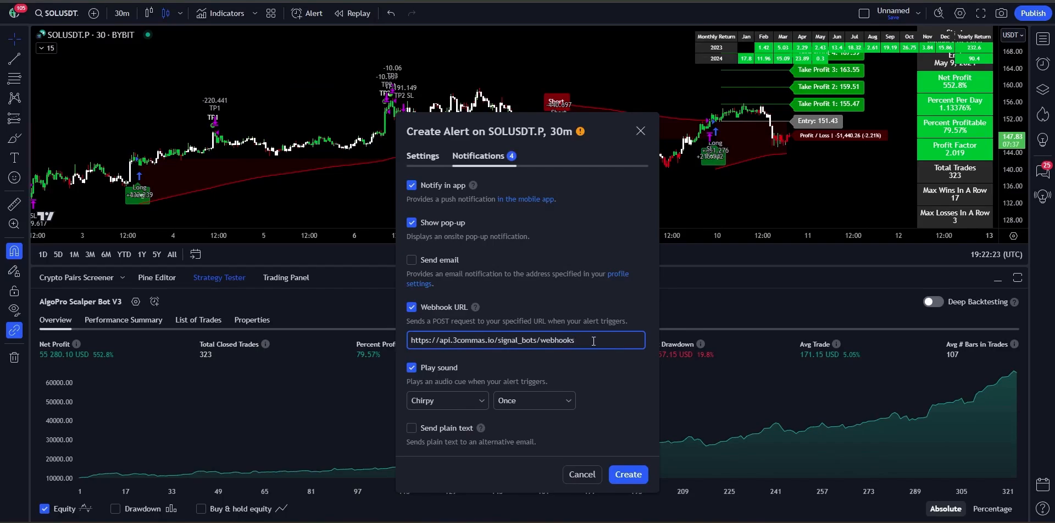
{"action": "left_click_drag", "start_coordinate": [593, 341], "coordinate": [415, 340]}
{"action": "key", "text": "ctrl+v"}
{"action": "left_click", "coordinate": [432, 157]}
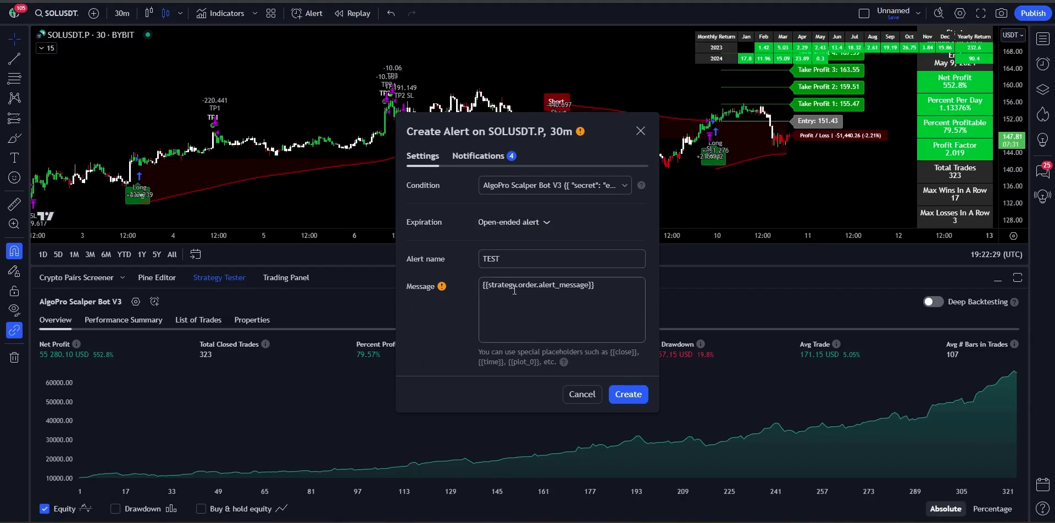
{"action": "left_click", "coordinate": [627, 395]}
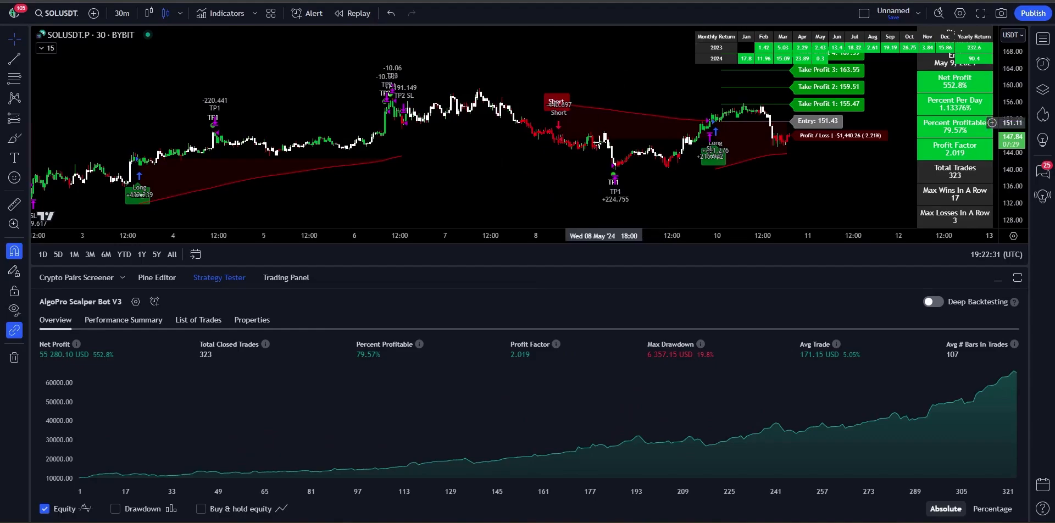